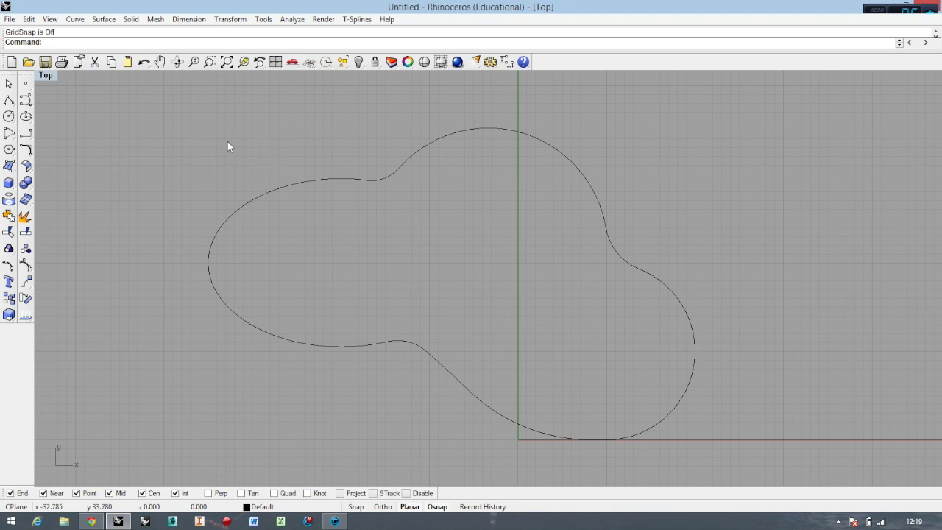
# Switch from the maximized Top view to a maximized Perspective view that shows the closed curve at an angle.
pyautogui.doubleClick(47, 76)
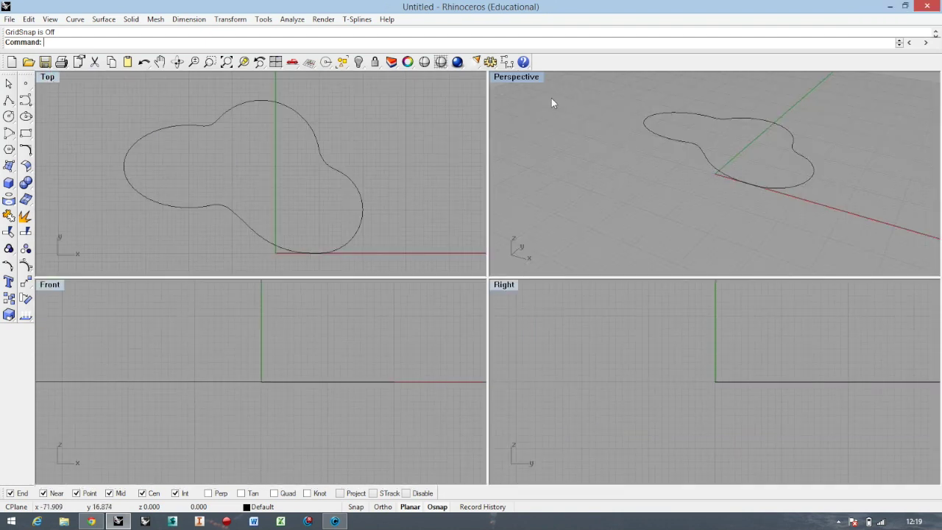
pyautogui.doubleClick(516, 77)
pyautogui.moveTo(518, 82); pyautogui.dragTo(419, 303, button='right')
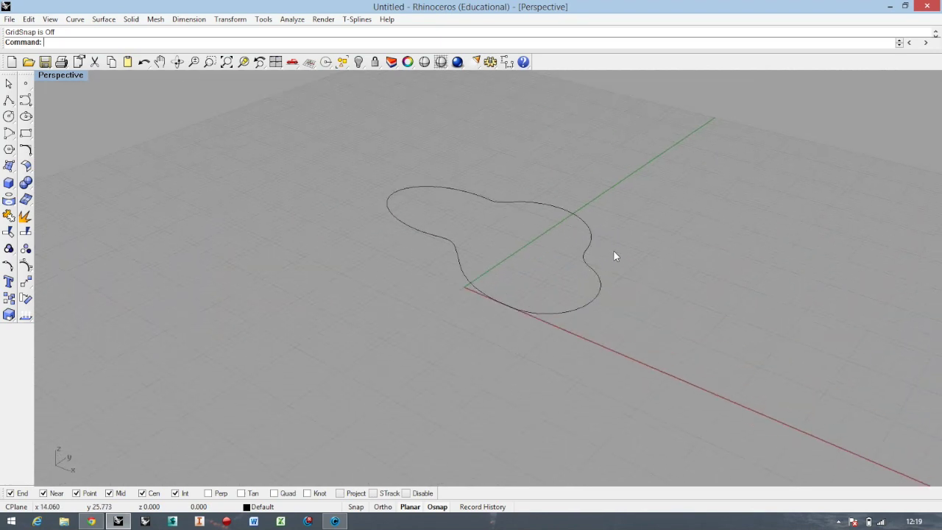
pyautogui.scroll(3, 615, 256)
pyautogui.moveTo(459, 289); pyautogui.dragTo(297, 269, button='right')
pyautogui.moveTo(485, 275); pyautogui.dragTo(700, 230, button='right')
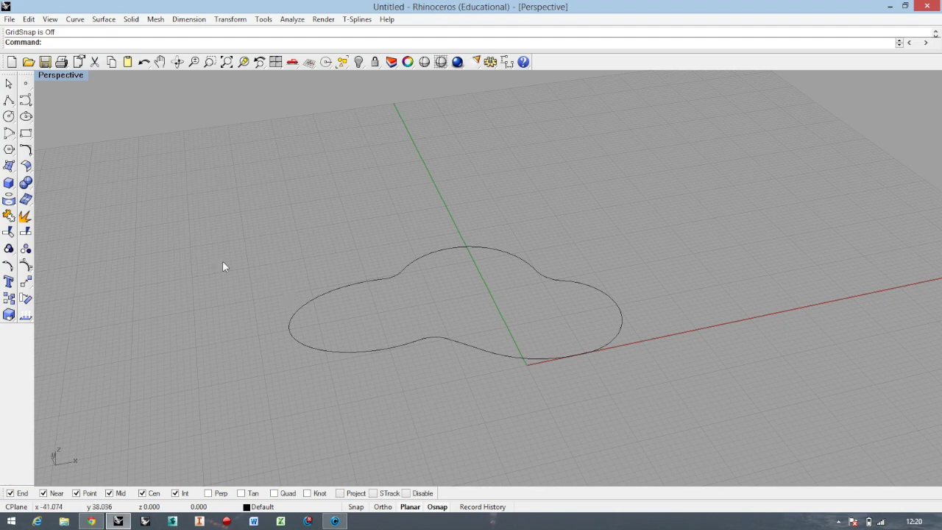
pyautogui.click(14, 171)
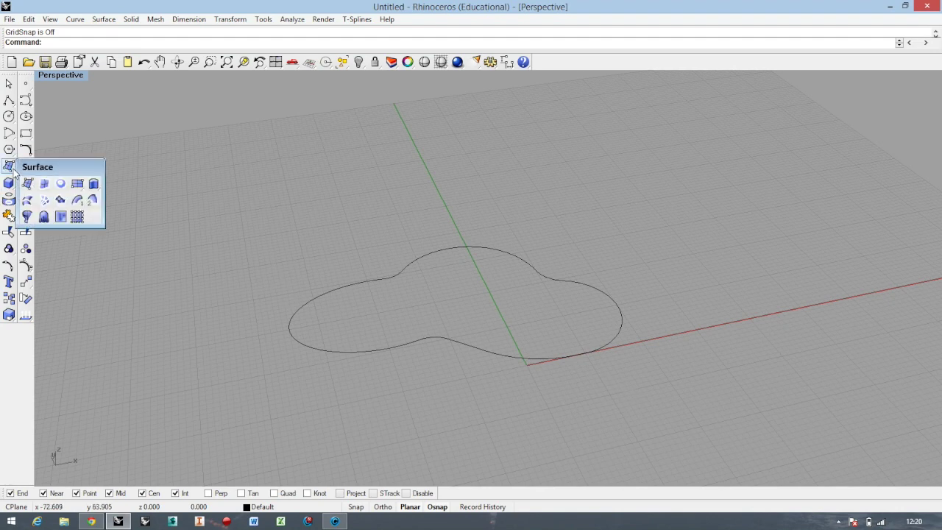
pyautogui.click(96, 186)
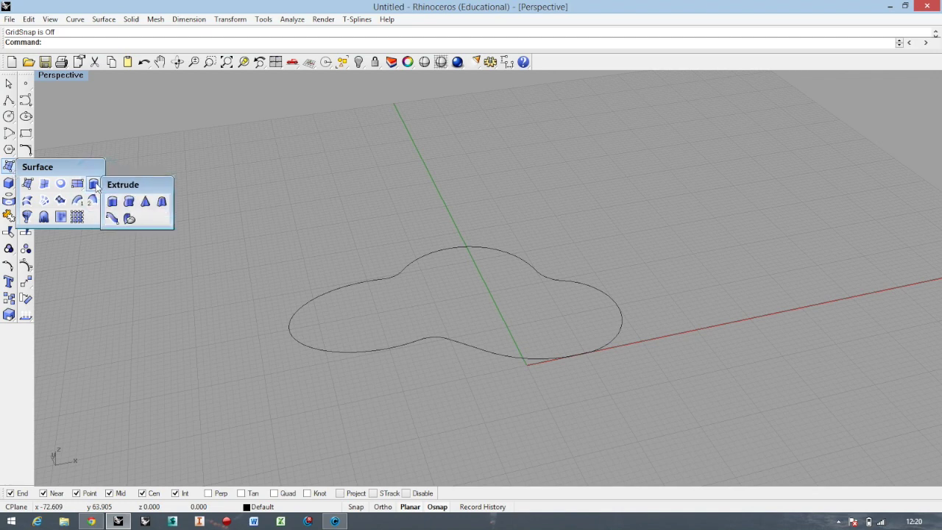
pyautogui.click(118, 204)
pyautogui.click(354, 283)
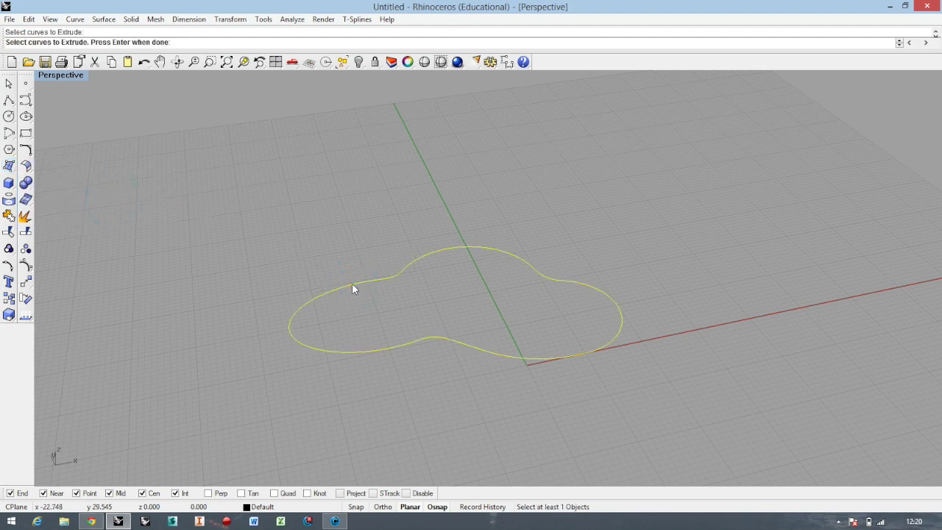
pyautogui.press('Return')
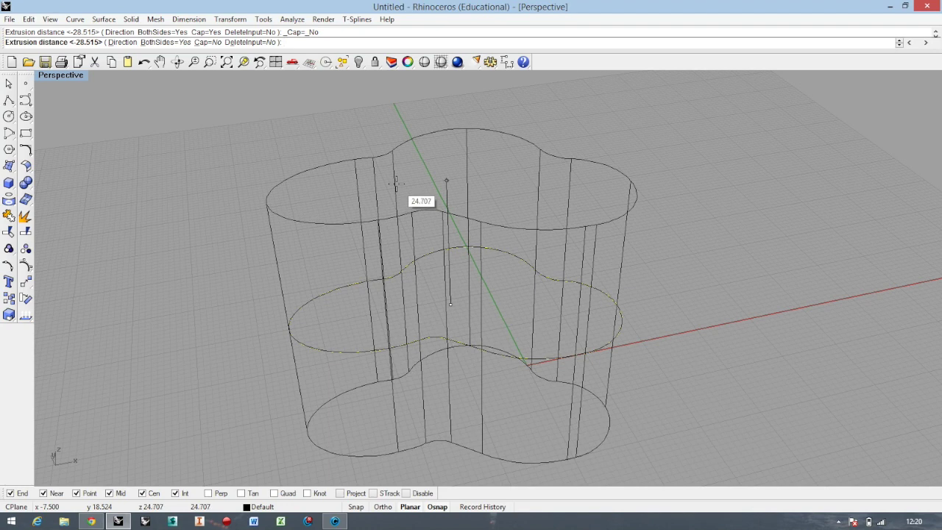
pyautogui.press('Escape')
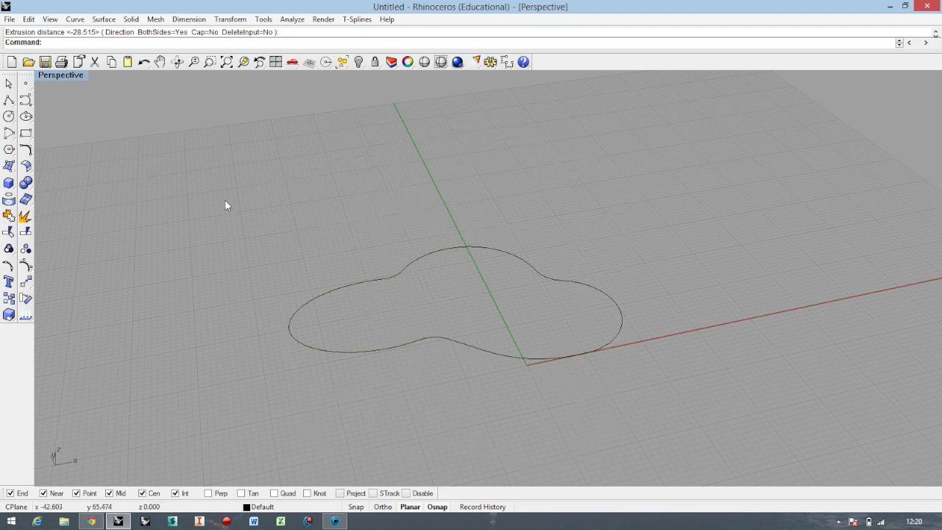
# Extrude the closed curve straight by 50 to one side only, with BothSides set to No and Cap set to Yes.
pyautogui.click(9, 166)
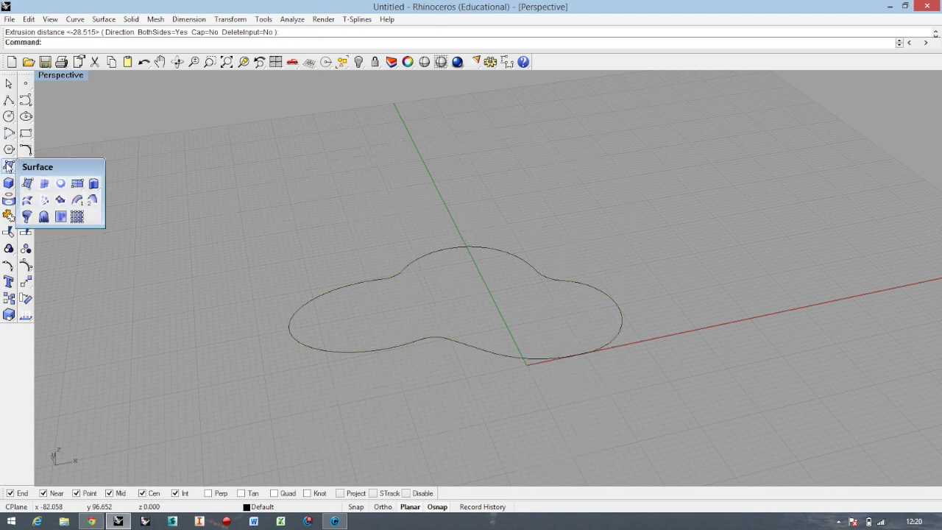
pyautogui.click(94, 189)
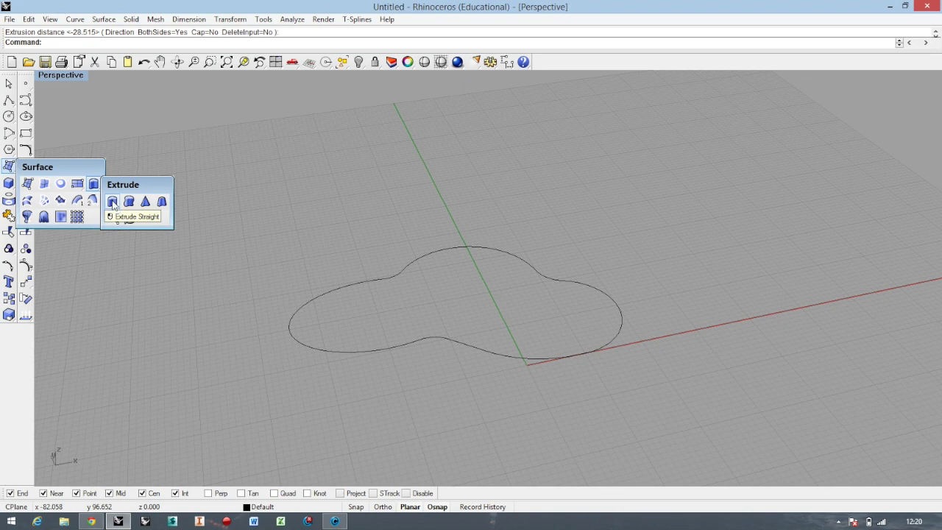
pyautogui.click(113, 203)
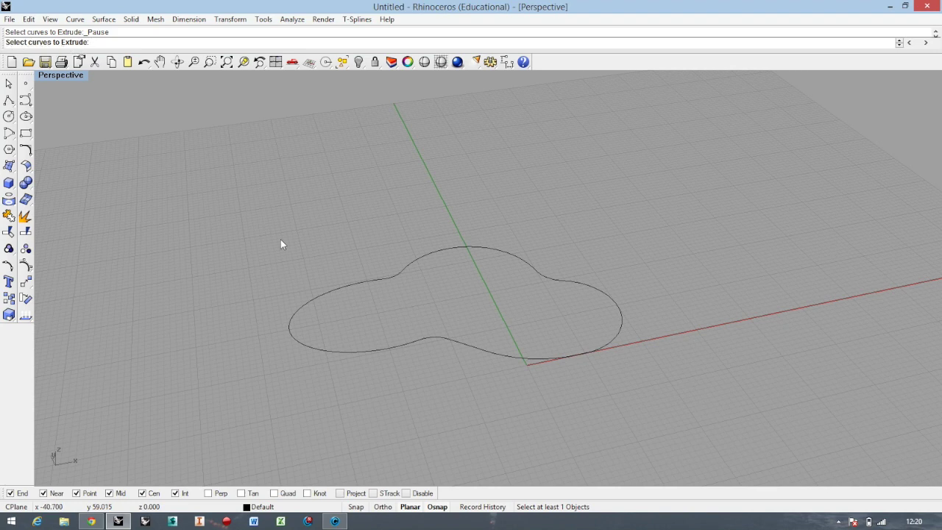
pyautogui.click(358, 281)
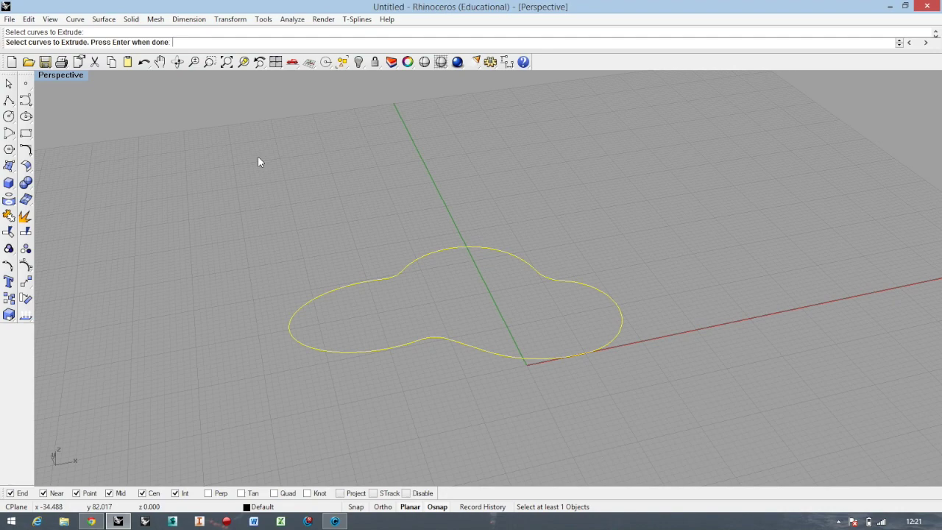
pyautogui.press('Return')
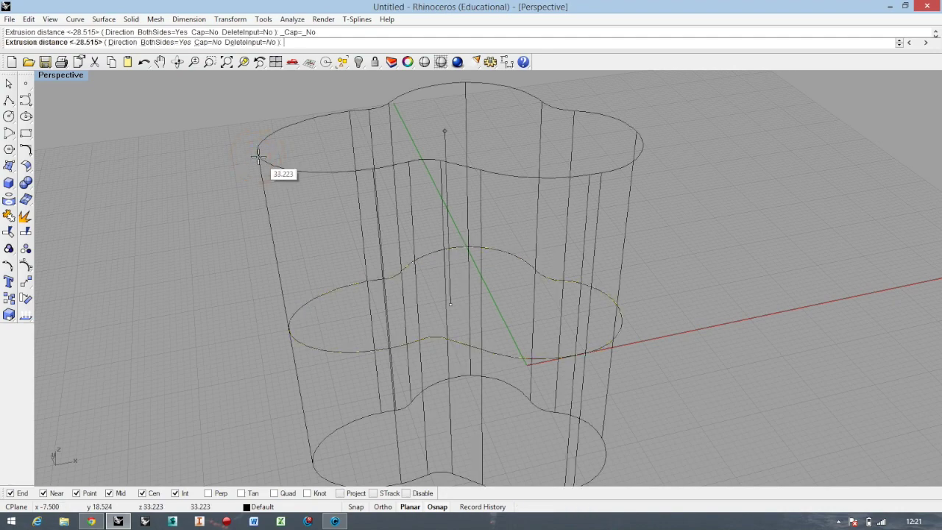
pyautogui.click(184, 43)
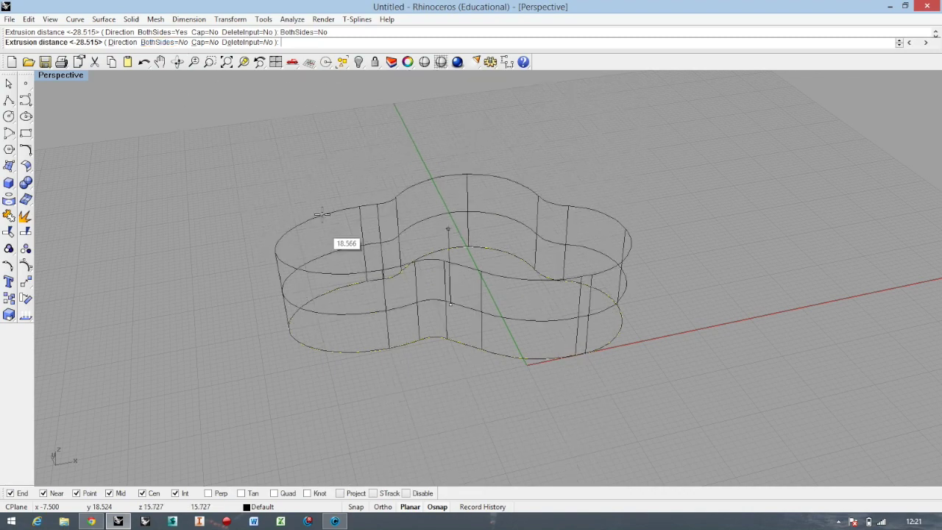
pyautogui.click(165, 42)
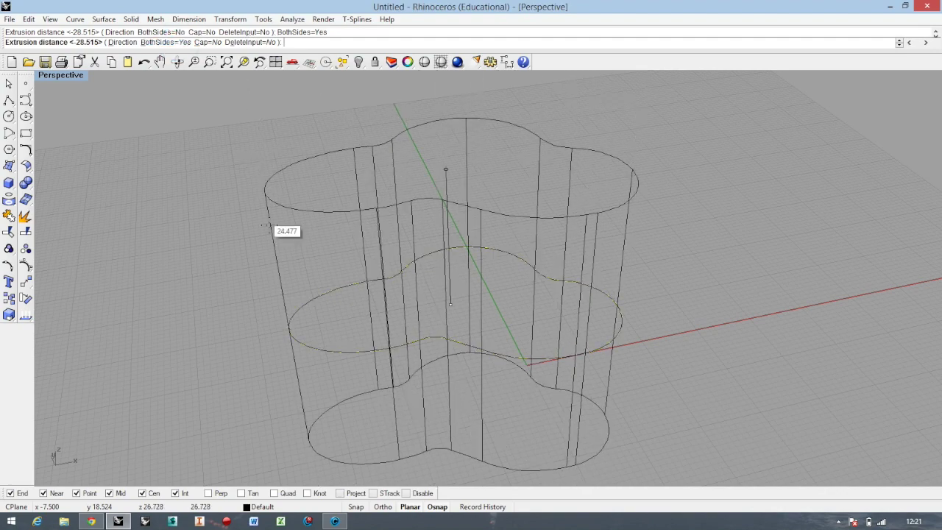
pyautogui.click(166, 42)
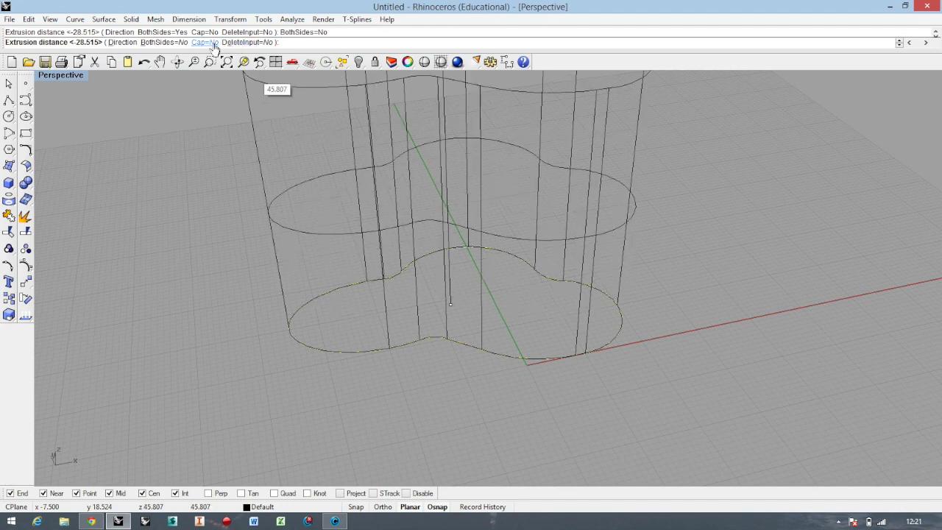
pyautogui.click(211, 43)
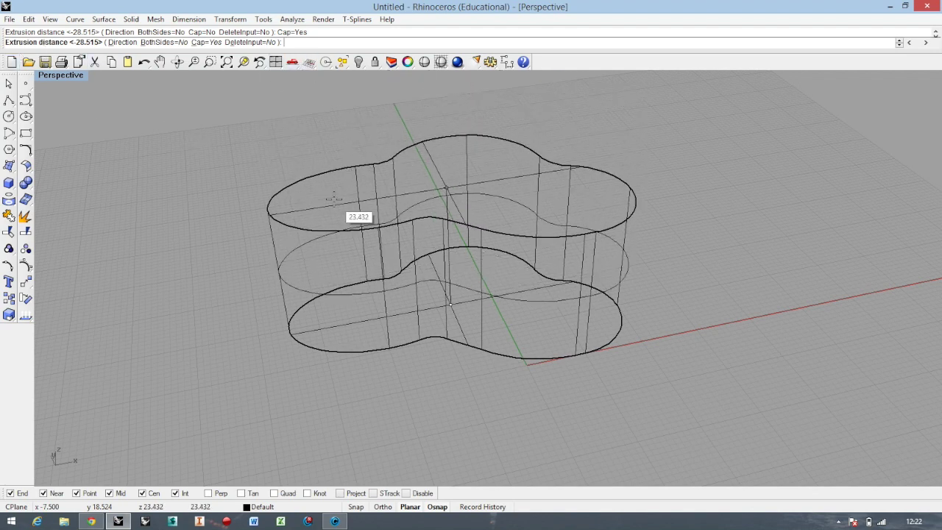
pyautogui.write('50')
pyautogui.press('Return')
pyautogui.scroll(-2, 434, 364)
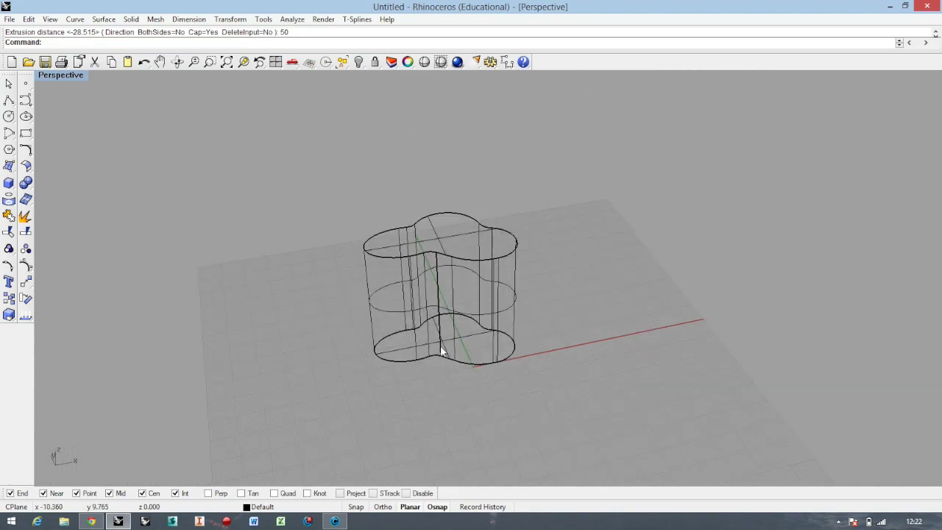
# Set the Perspective view to Shaded display and look at the extruded solid from slightly different angles.
pyautogui.scroll(5, 450, 246)
pyautogui.moveTo(438, 282); pyautogui.dragTo(444, 319, button='right')
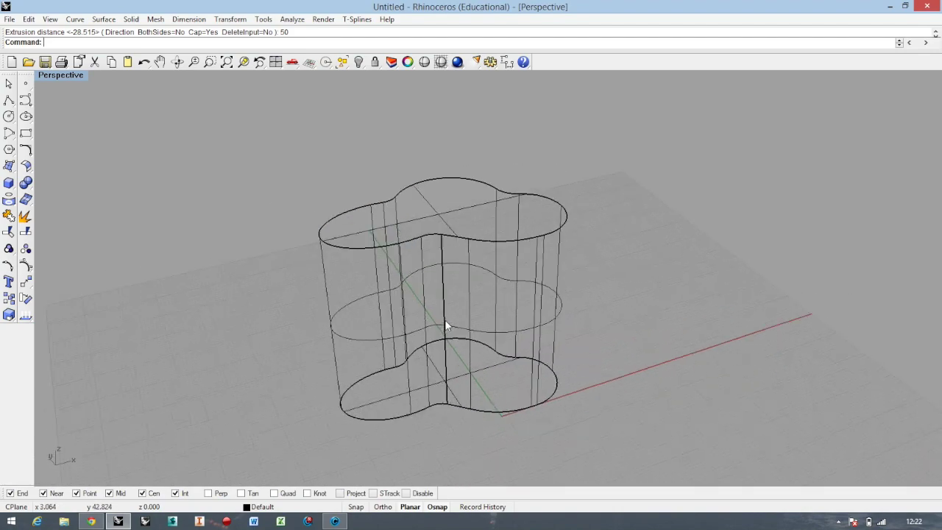
pyautogui.scroll(2, 444, 319)
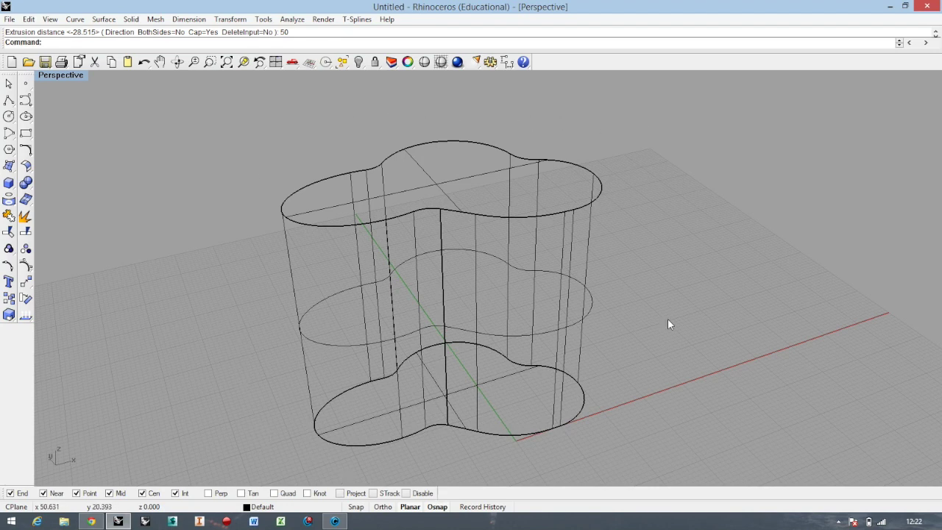
pyautogui.click(62, 77)
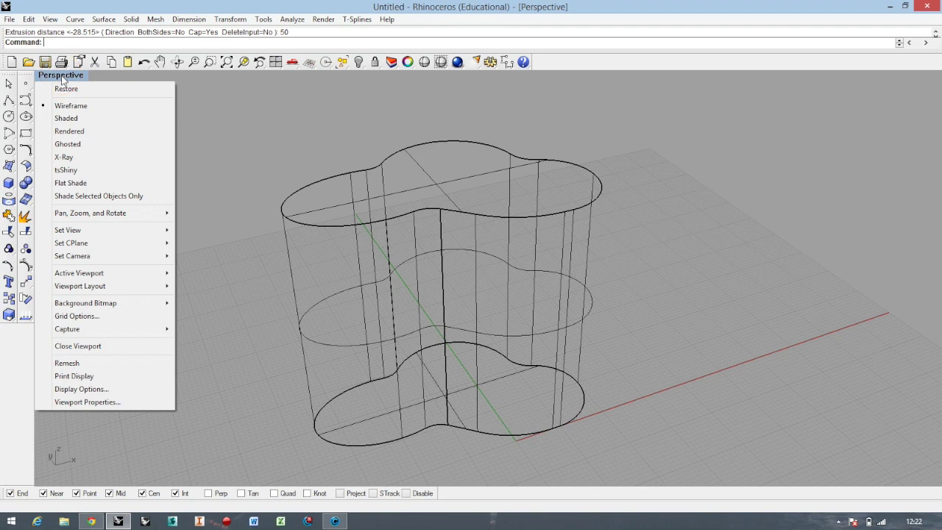
pyautogui.click(245, 118)
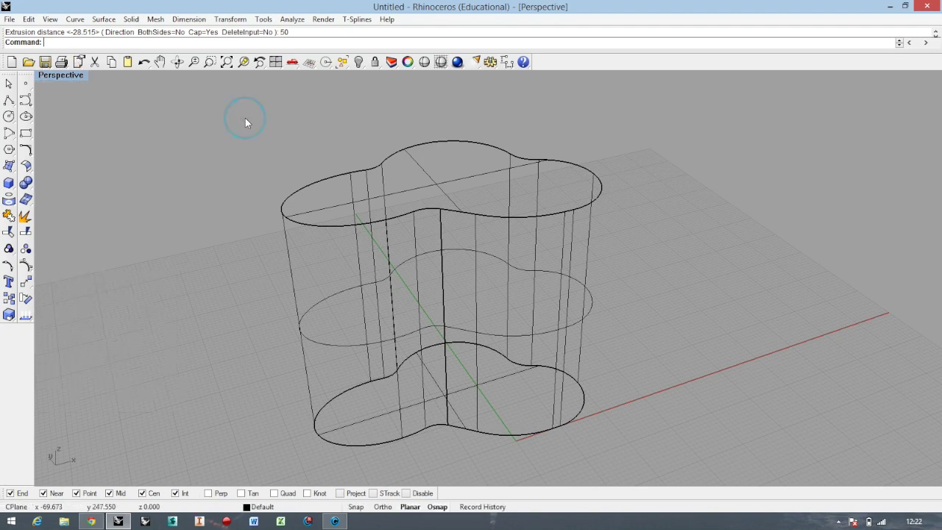
pyautogui.click(73, 75)
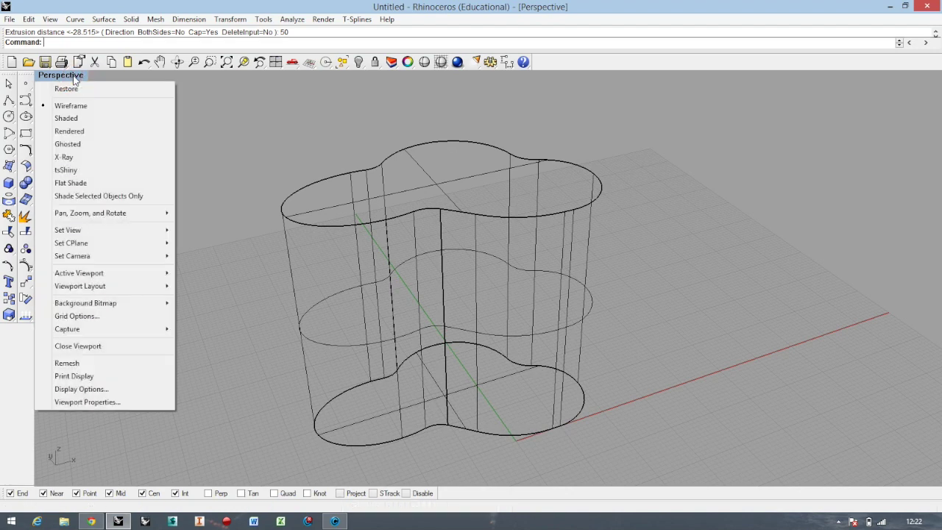
pyautogui.click(71, 119)
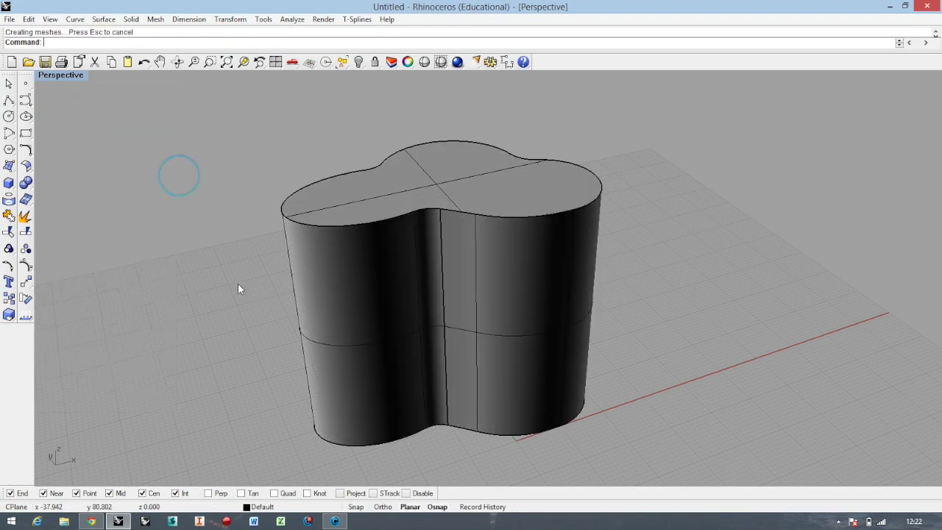
pyautogui.moveTo(238, 283)
pyautogui.mouseDown(button='right')
pyautogui.moveTo(639, 241)
pyautogui.moveTo(446, 179)
pyautogui.moveTo(246, 260)
pyautogui.moveTo(235, 243)
pyautogui.moveTo(230, 281)
pyautogui.mouseUp(button='right')
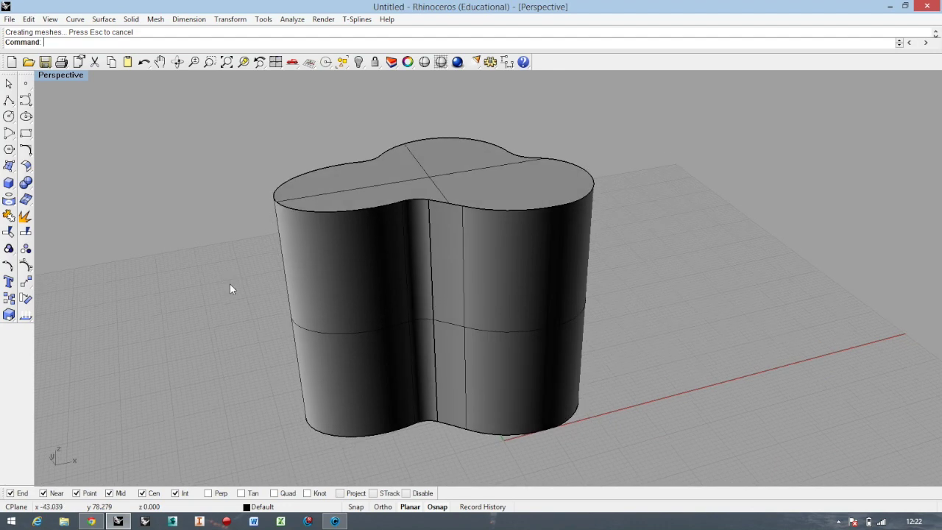
pyautogui.moveTo(654, 263)
pyautogui.mouseDown(button='right')
pyautogui.moveTo(331, 259)
pyautogui.moveTo(645, 273)
pyautogui.moveTo(656, 252)
pyautogui.mouseUp(button='right')
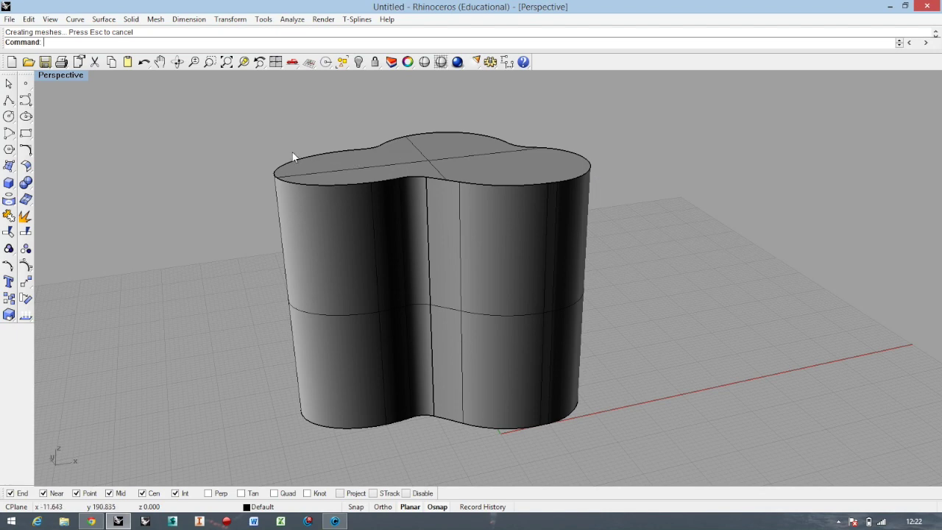
# Delete the extruded solid, keeping the original closed curve.
pyautogui.click(380, 251)
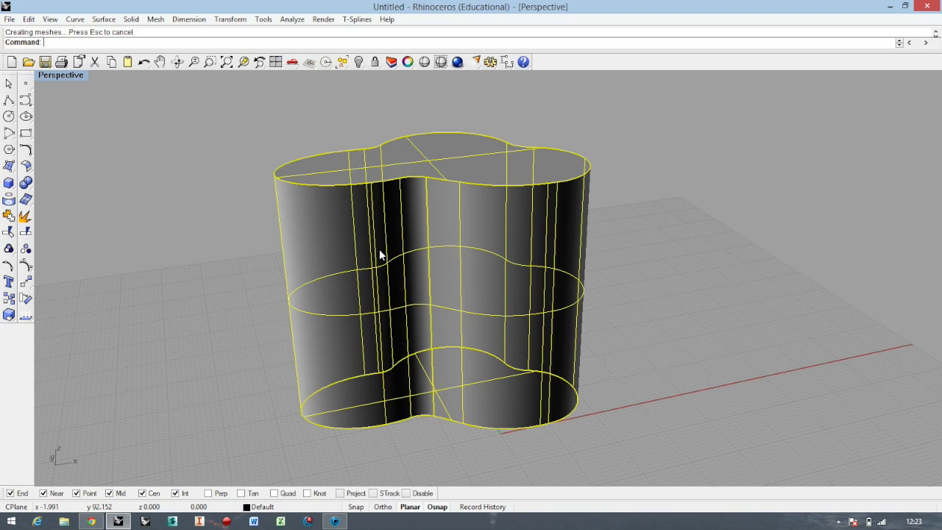
pyautogui.press('Delete')
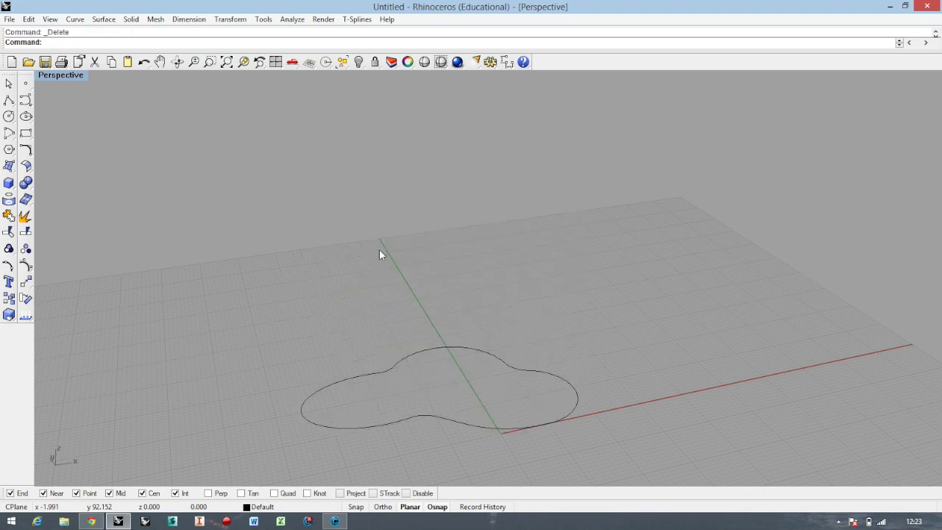
# Extrude the closed curve tapered with a draft angle of 20 and a distance of 10, leaving Cap set to No.
pyautogui.click(11, 168)
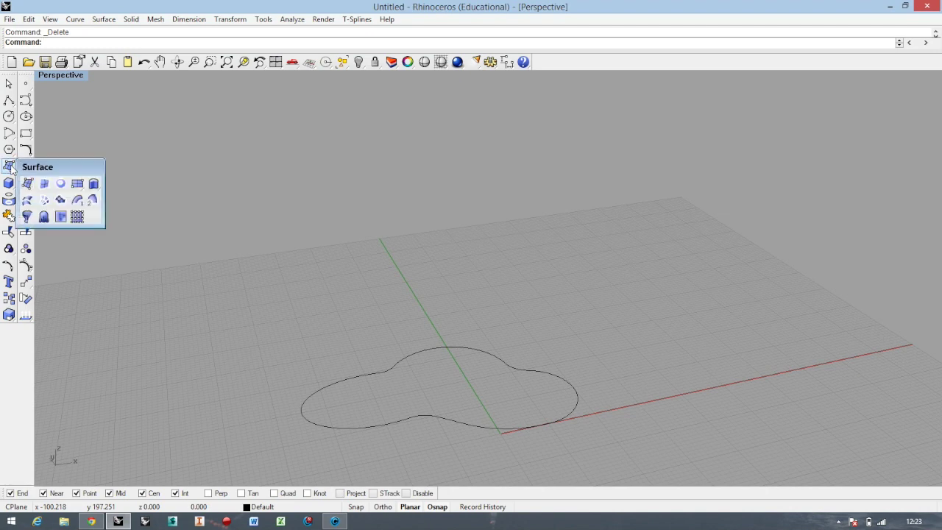
pyautogui.click(93, 184)
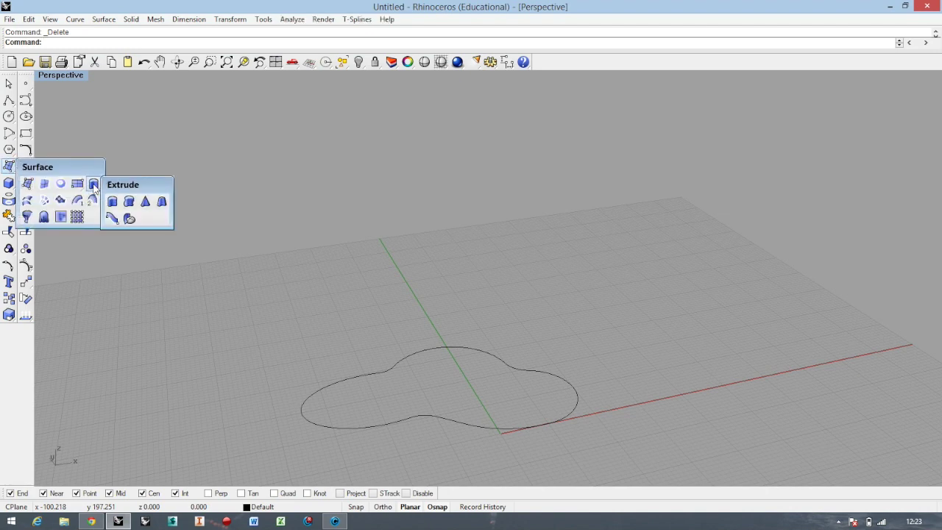
pyautogui.click(163, 203)
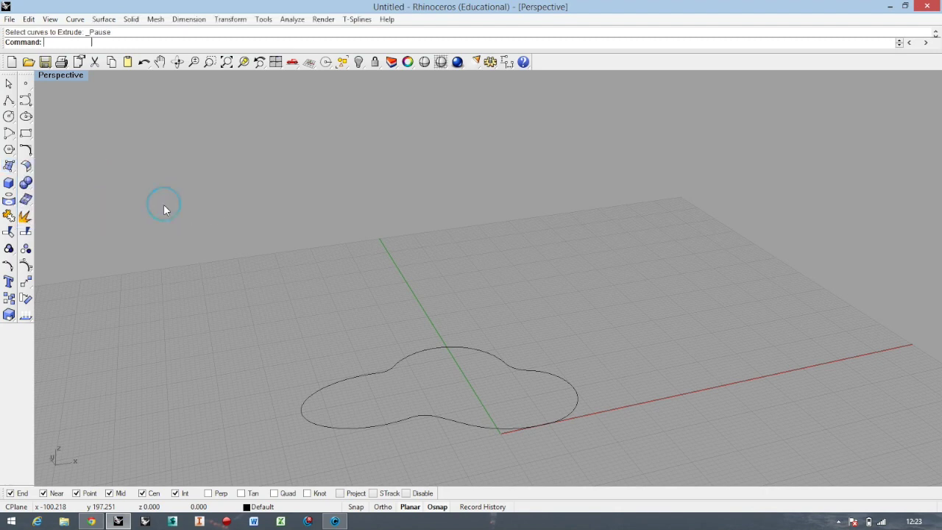
pyautogui.click(424, 354)
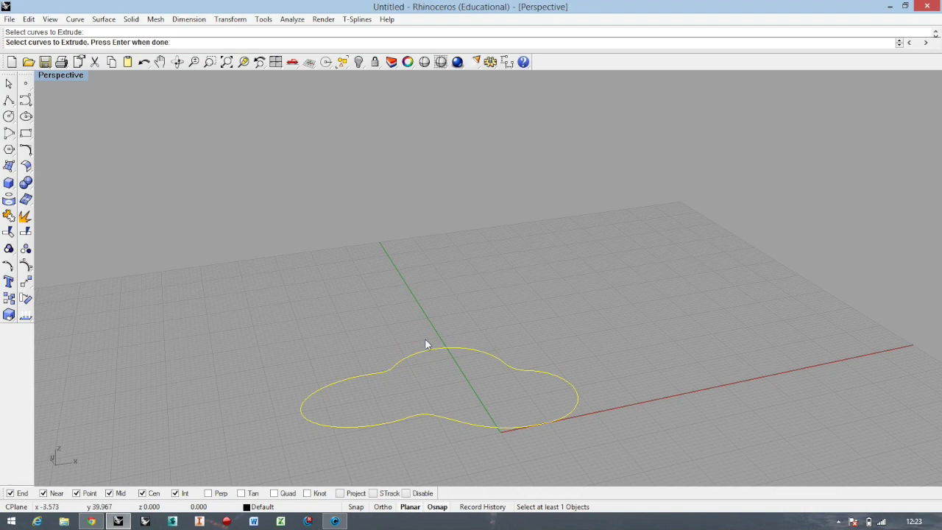
pyautogui.press('Return')
pyautogui.scroll(3, 434, 315)
pyautogui.scroll(-5, 479, 221)
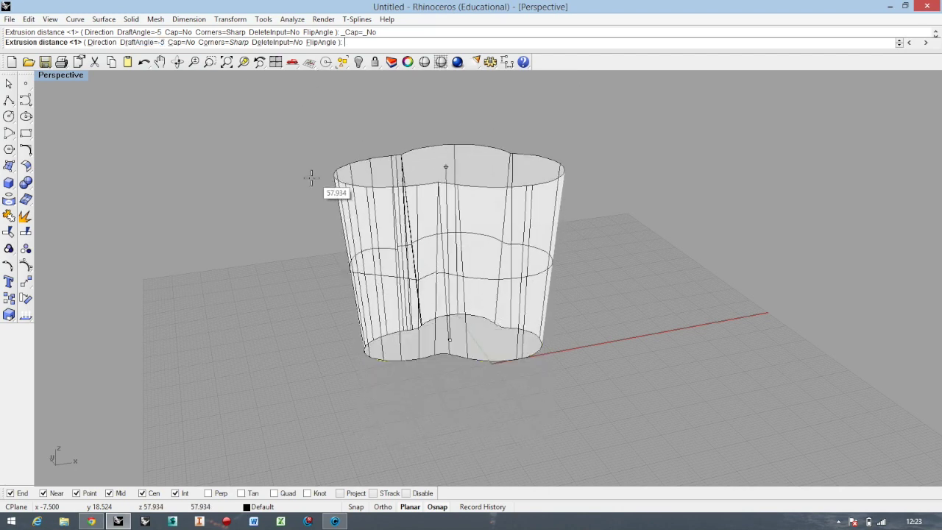
pyautogui.click(156, 43)
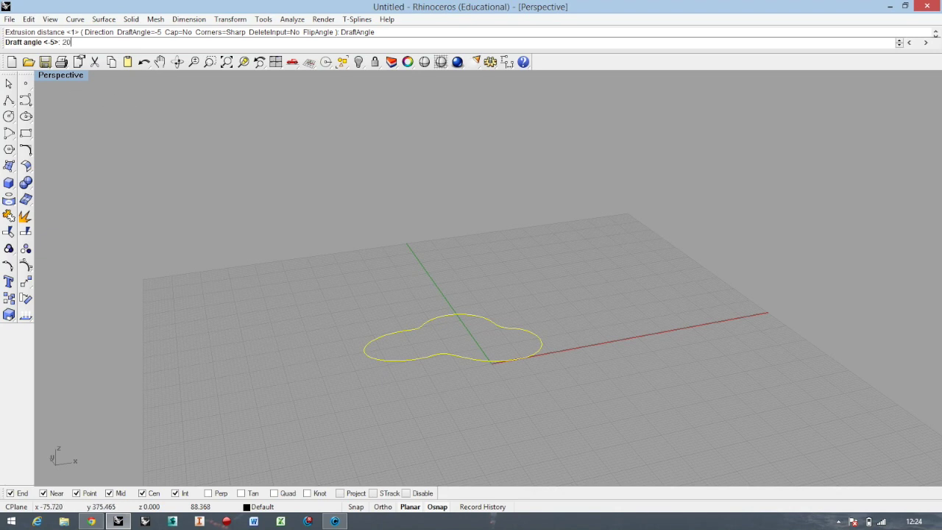
pyautogui.write('20')
pyautogui.press('Return')
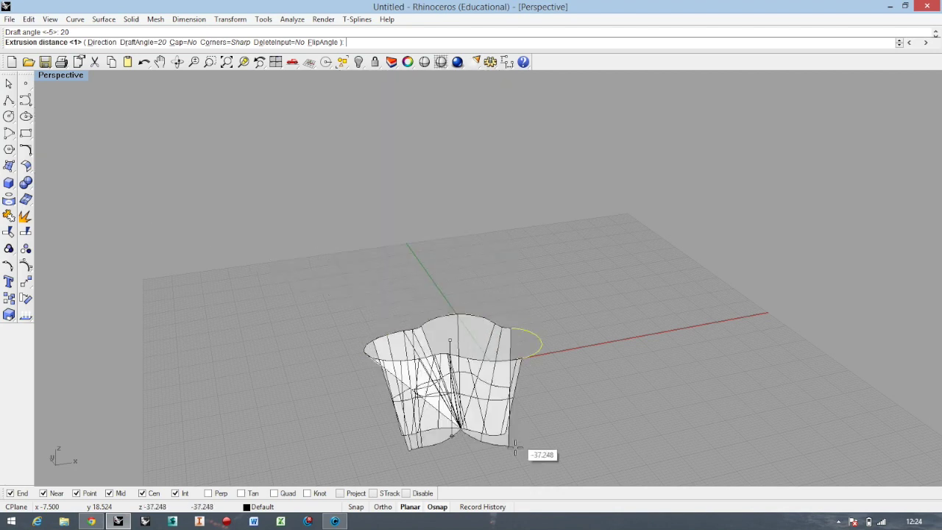
pyautogui.scroll(2, 465, 380)
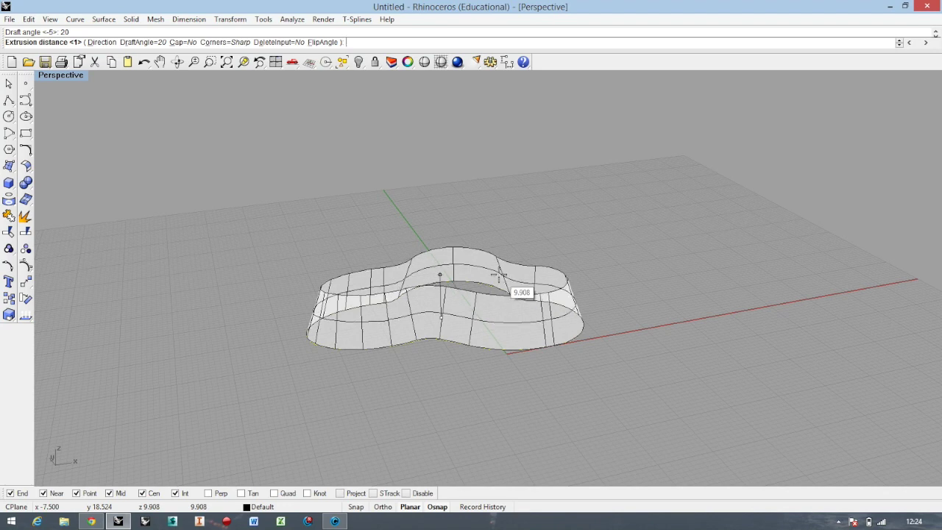
pyautogui.write('10')
pyautogui.press('Return')
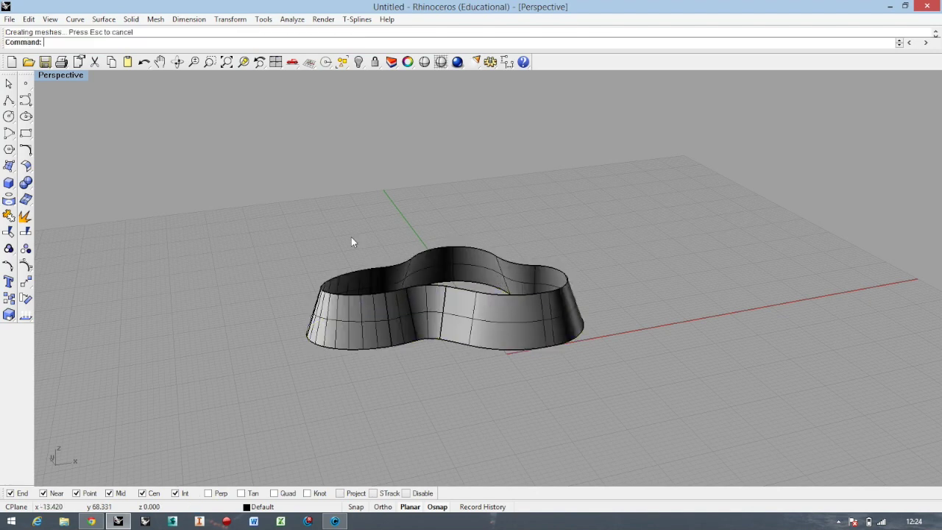
# Delete the open tapered extrusion, keeping the original closed curve.
pyautogui.moveTo(430, 315); pyautogui.dragTo(475, 269, button='right')
pyautogui.scroll(3, 471, 277)
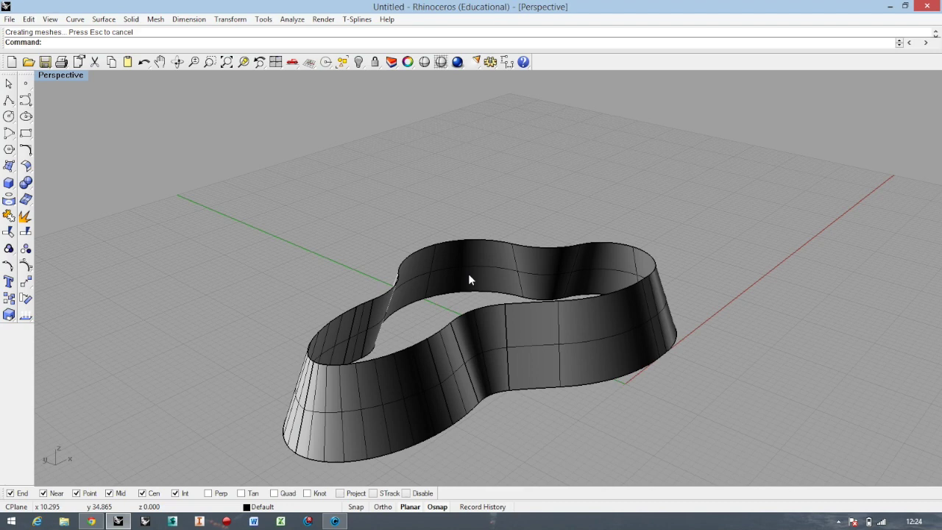
pyautogui.click(473, 273)
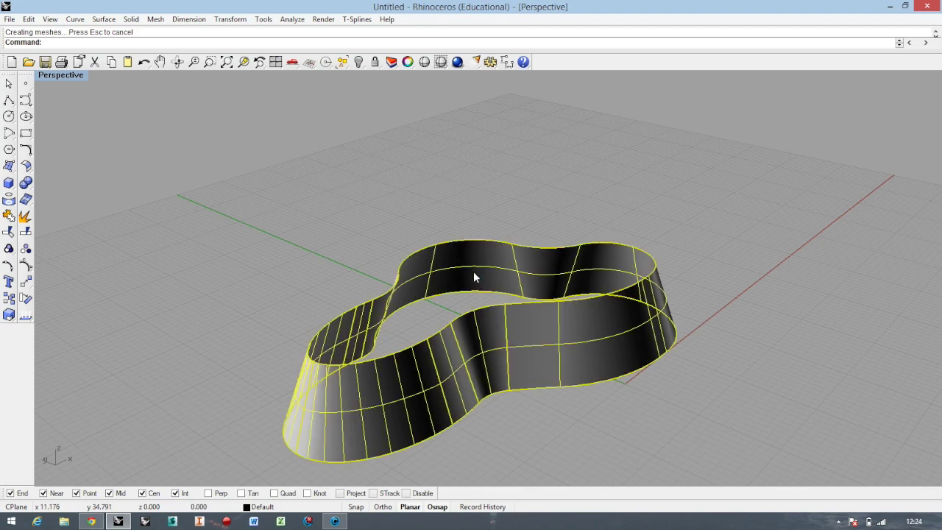
pyautogui.press('Delete')
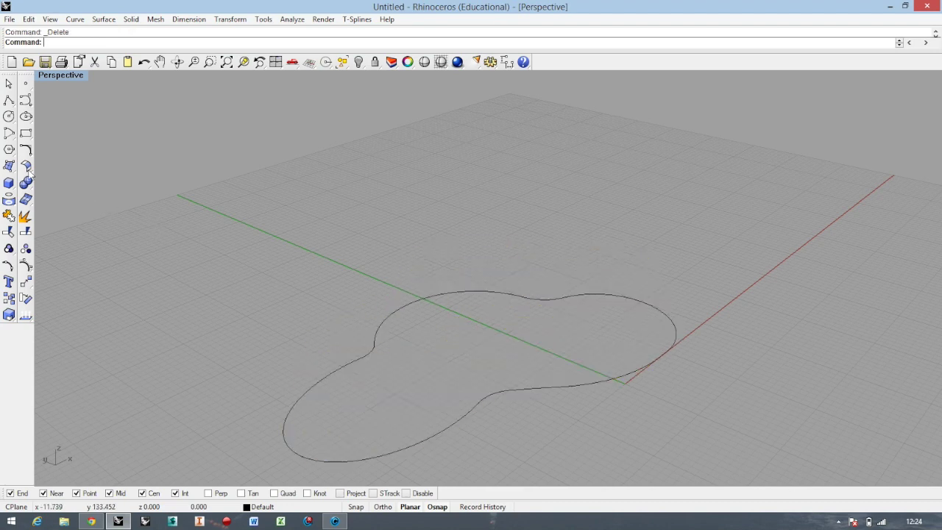
# Extrude the closed curve tapered by a distance of 10 with Cap set to Yes, keeping the draft angle at 20.
pyautogui.click(10, 167)
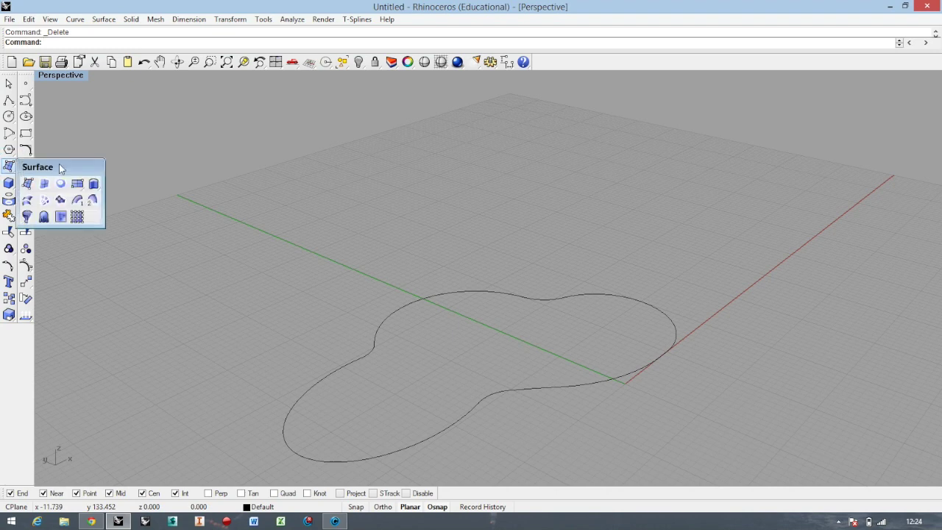
pyautogui.click(93, 184)
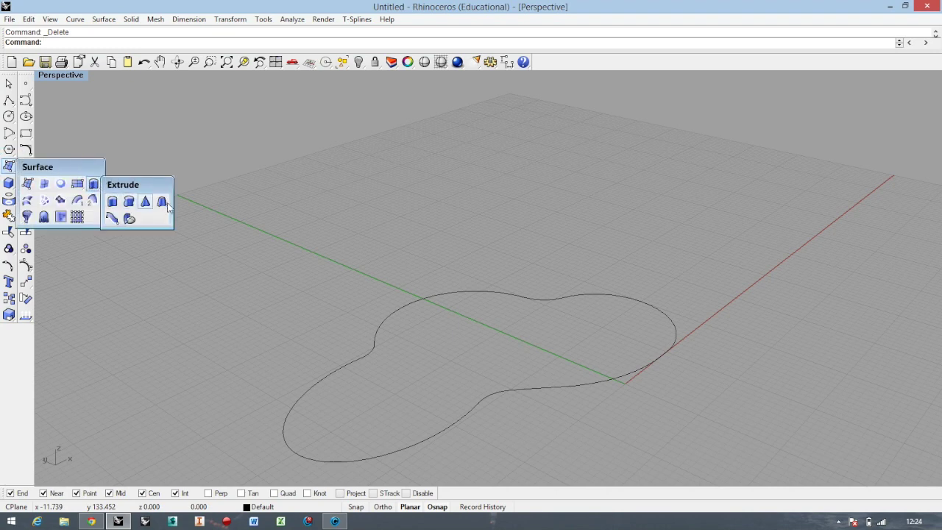
pyautogui.click(163, 202)
pyautogui.click(426, 436)
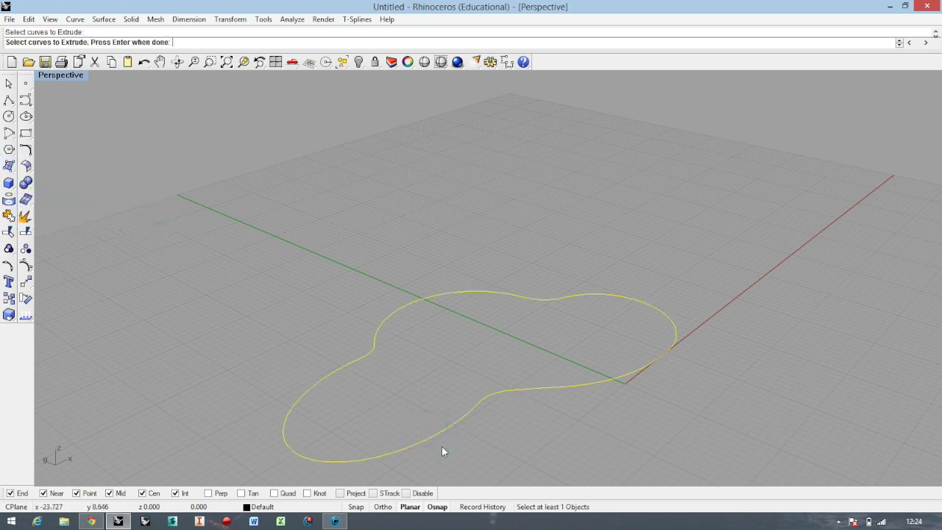
pyautogui.press('Return')
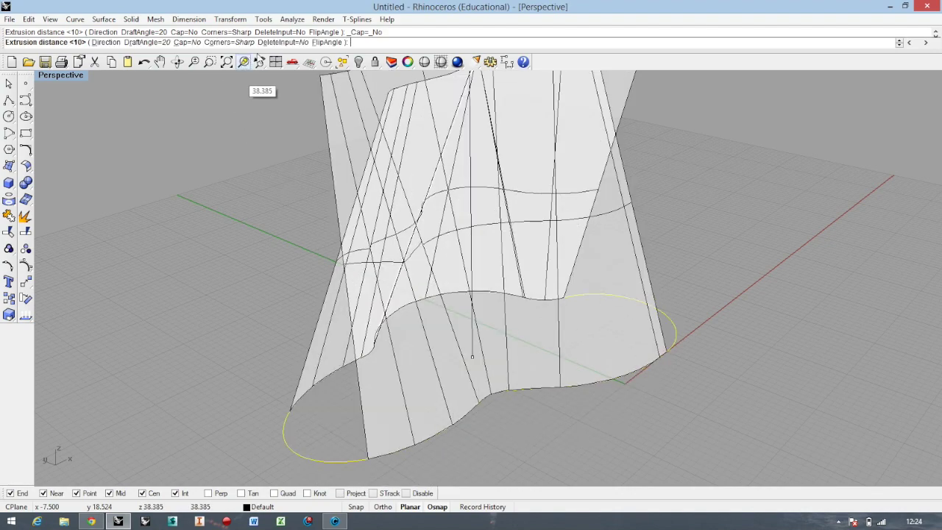
pyautogui.click(185, 43)
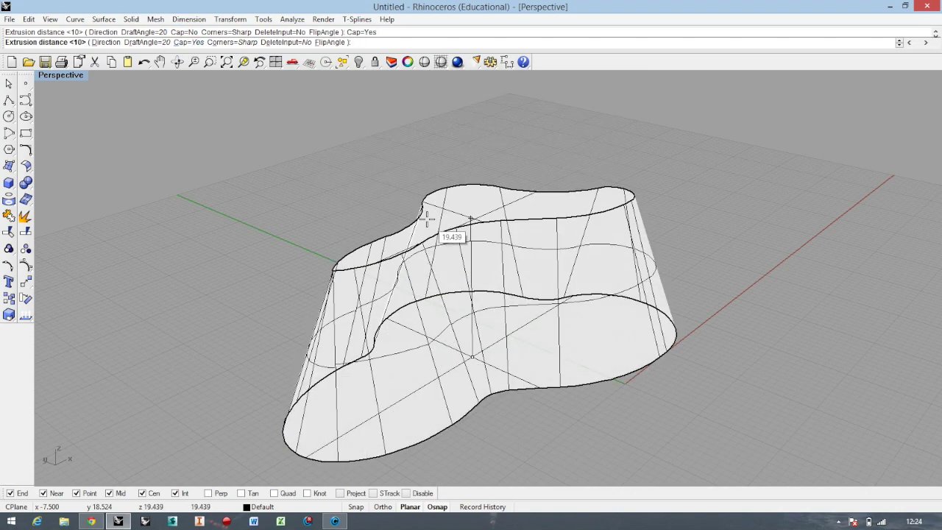
pyautogui.write('1')
pyautogui.click(426, 213)
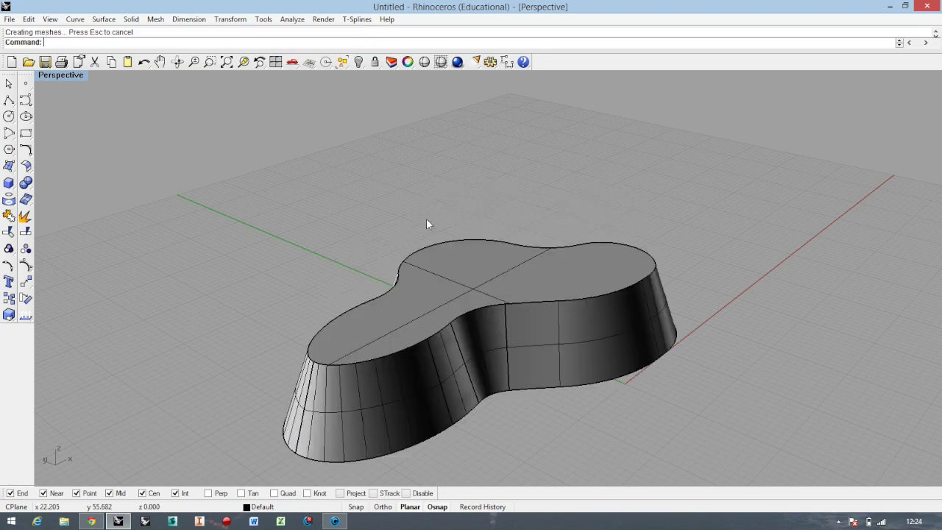
# View the capped tapered solid from another side and delete it, keeping the closed curve.
pyautogui.moveTo(546, 362)
pyautogui.mouseDown(button='right')
pyautogui.moveTo(420, 326)
pyautogui.moveTo(471, 235)
pyautogui.moveTo(525, 248)
pyautogui.moveTo(469, 353)
pyautogui.moveTo(415, 367)
pyautogui.mouseUp(button='right')
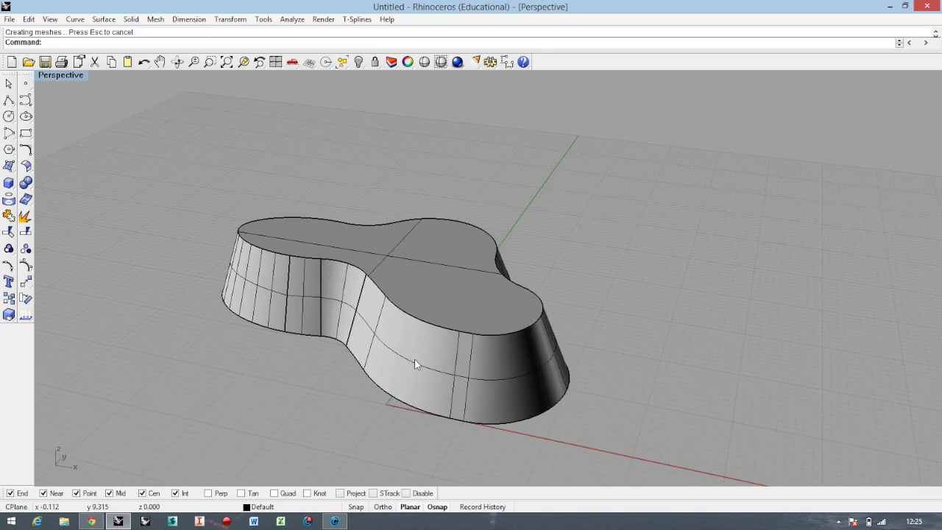
pyautogui.click(431, 277)
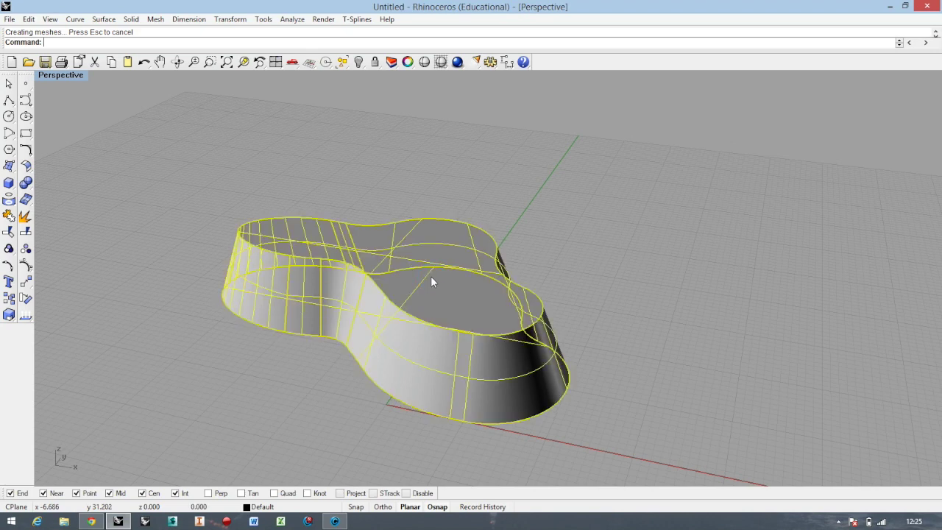
pyautogui.press('Delete')
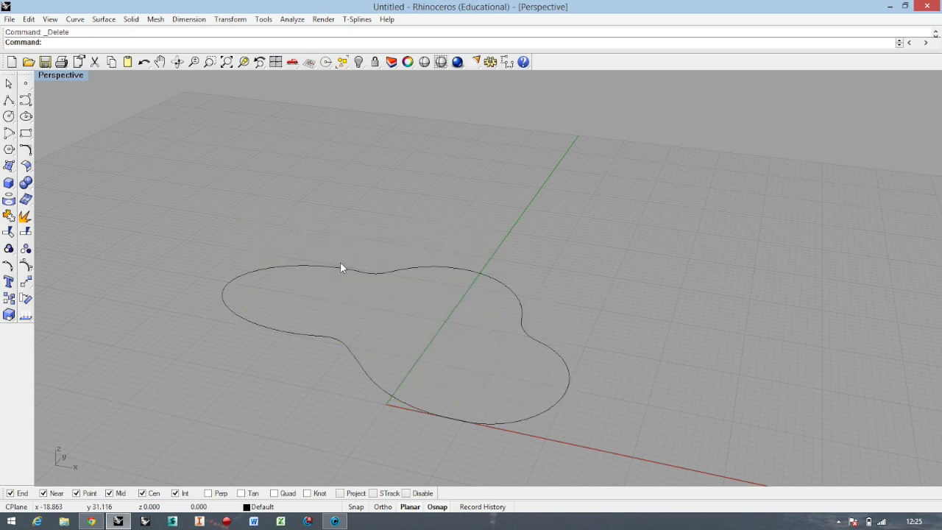
# Extrude the closed curve to a point with Cap set to No, placing the apex about 80 above it in the Front view.
pyautogui.click(11, 167)
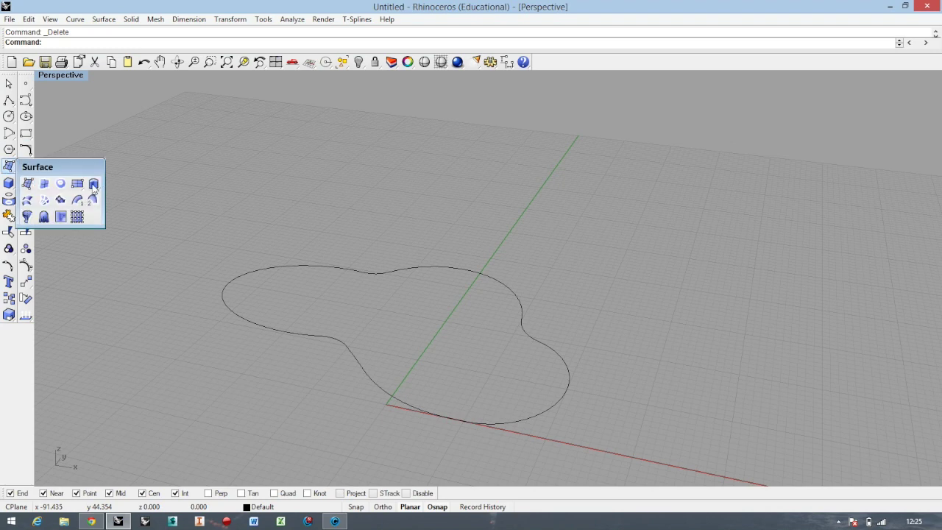
pyautogui.click(93, 187)
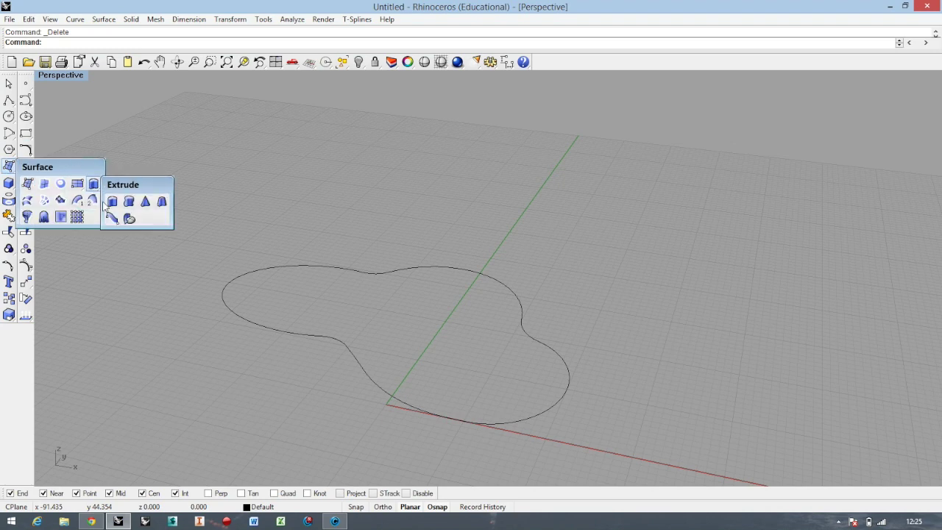
pyautogui.click(148, 205)
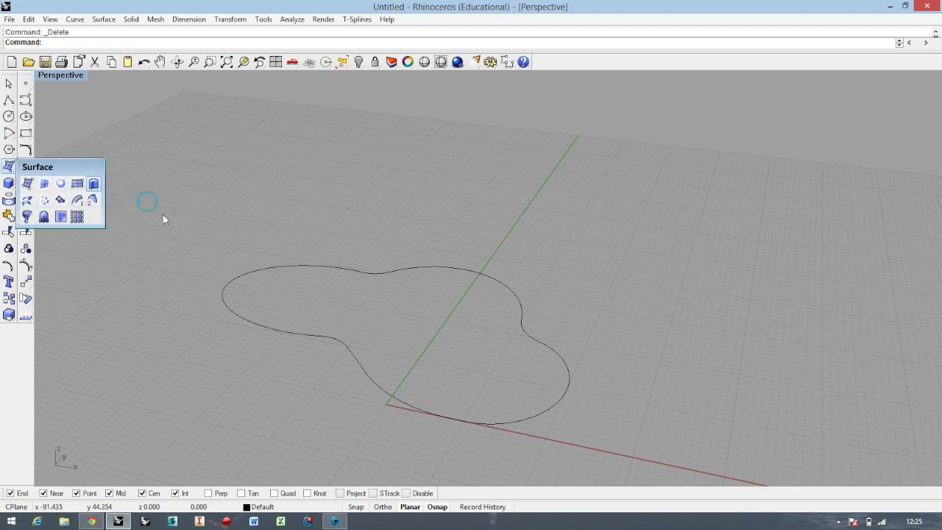
pyautogui.click(326, 268)
pyautogui.press('Return')
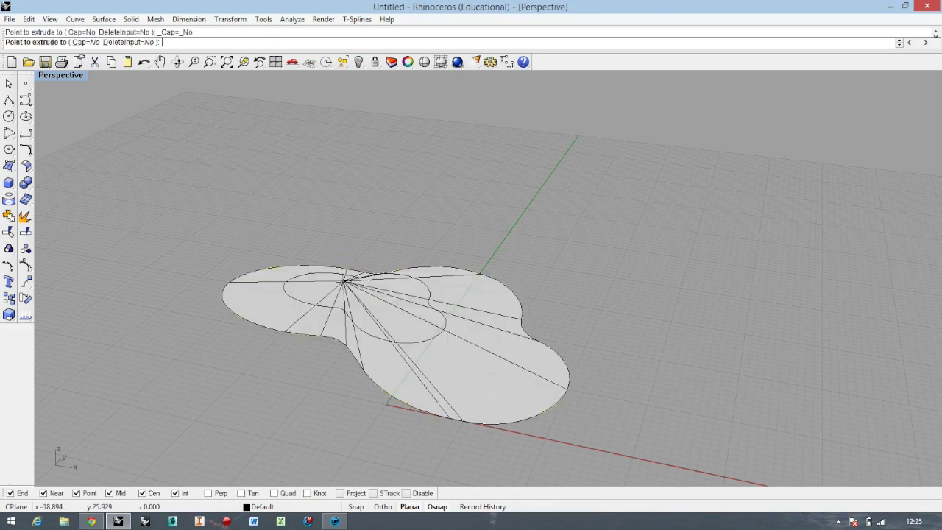
pyautogui.moveTo(343, 187); pyautogui.dragTo(511, 213, button='right')
pyautogui.moveTo(555, 154); pyautogui.dragTo(578, 165, button='right')
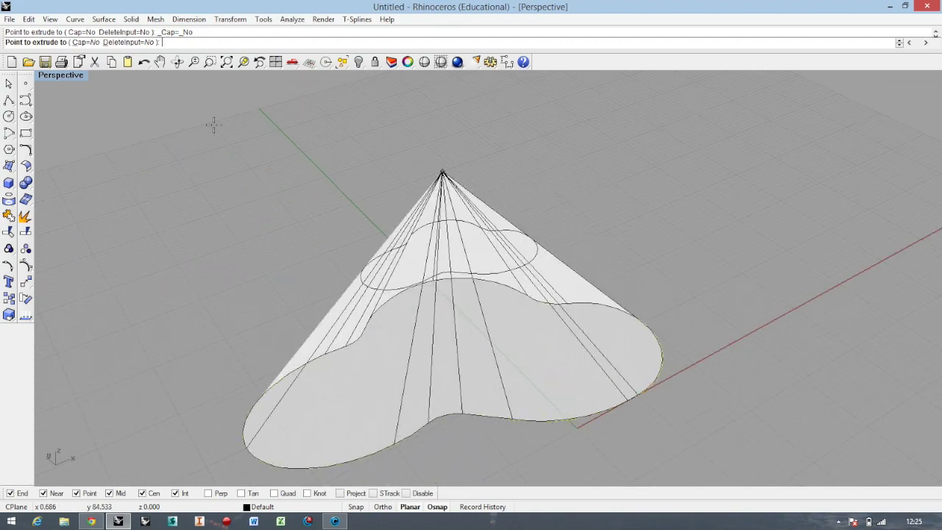
pyautogui.doubleClick(74, 76)
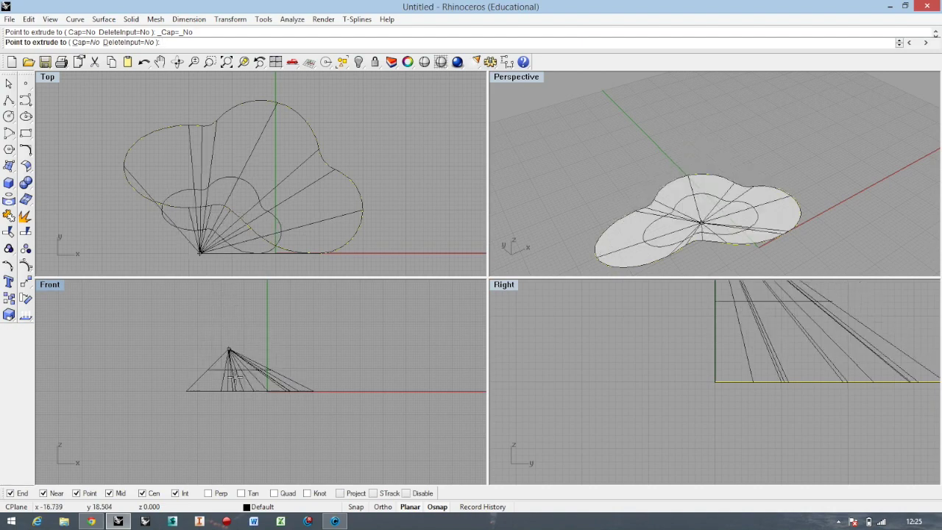
pyautogui.scroll(-5, 234, 377)
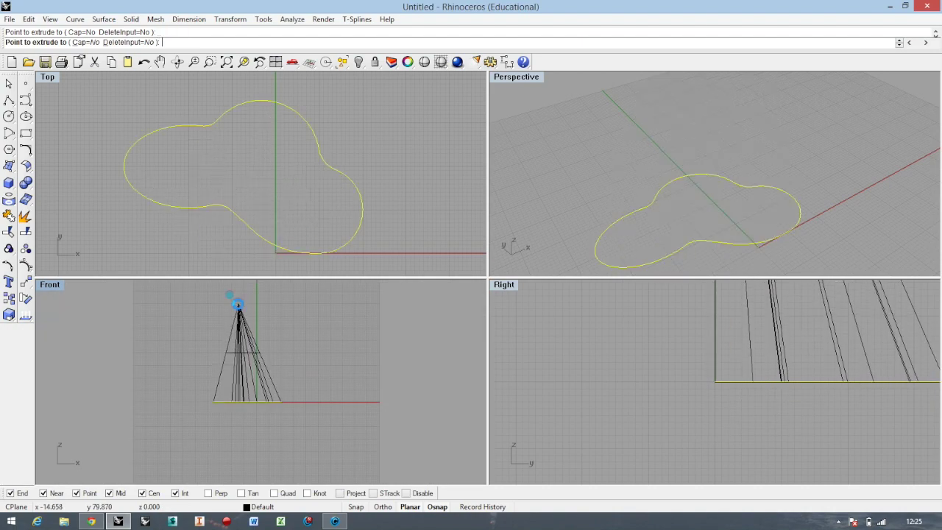
pyautogui.click(237, 303)
# Examine the pointed extrusion in the Perspective view from several angles and distances.
pyautogui.scroll(-5, 630, 171)
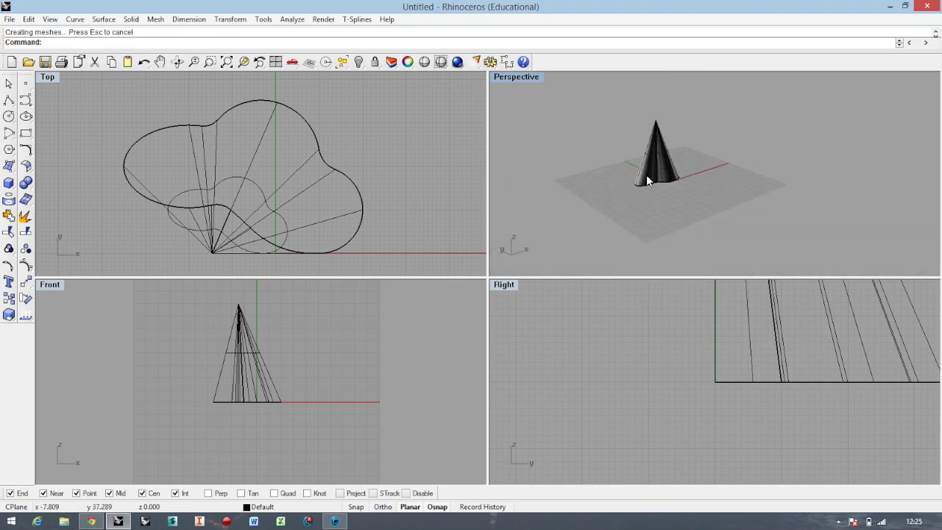
pyautogui.moveTo(646, 175); pyautogui.dragTo(663, 229, button='right')
pyautogui.scroll(5, 712, 205)
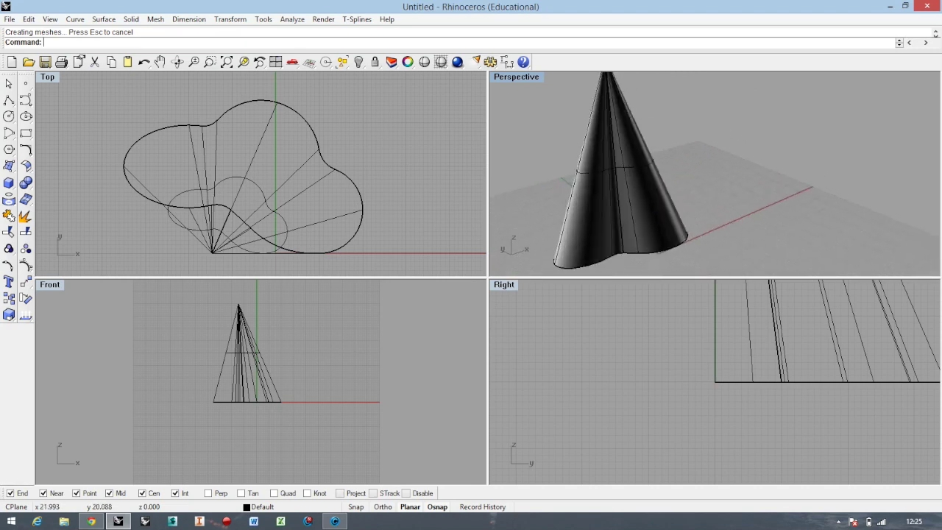
pyautogui.moveTo(712, 204); pyautogui.dragTo(644, 187, button='right')
pyautogui.scroll(4, 636, 103)
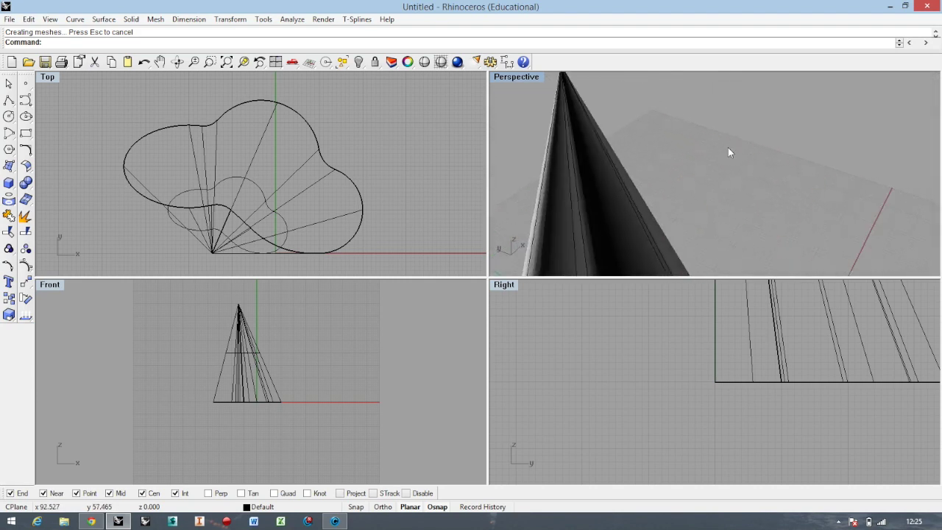
pyautogui.scroll(-5, 728, 147)
pyautogui.scroll(4, 727, 147)
pyautogui.moveTo(728, 147); pyautogui.dragTo(720, 194, button='right')
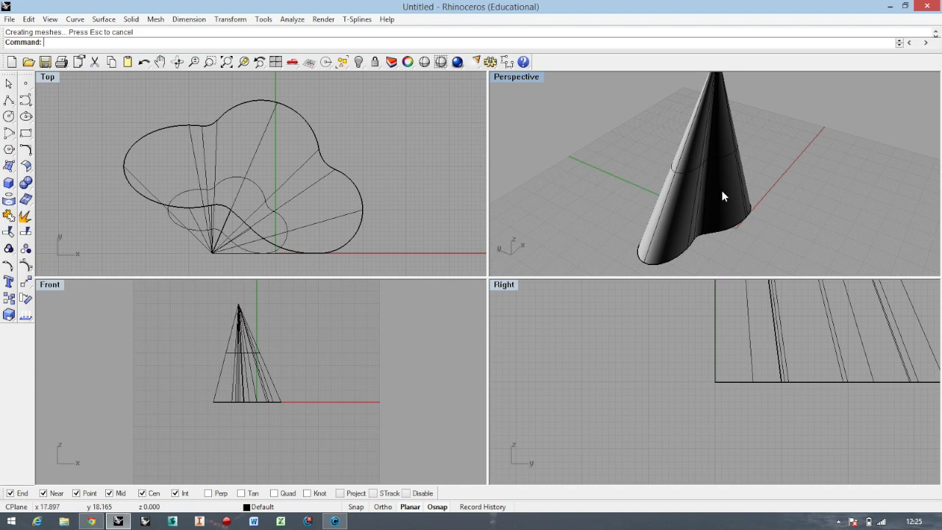
# Delete the pointed extrusion, keeping the original closed curve.
pyautogui.click(721, 193)
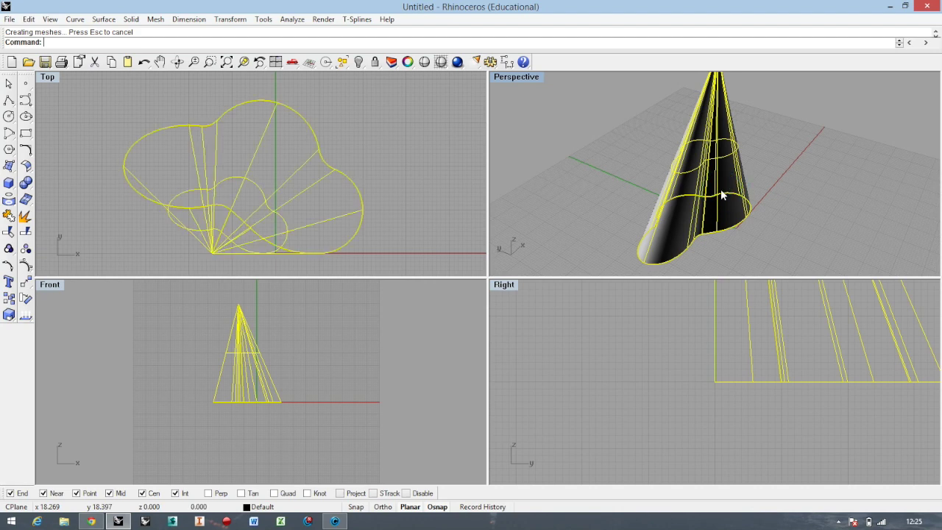
pyautogui.press('Delete')
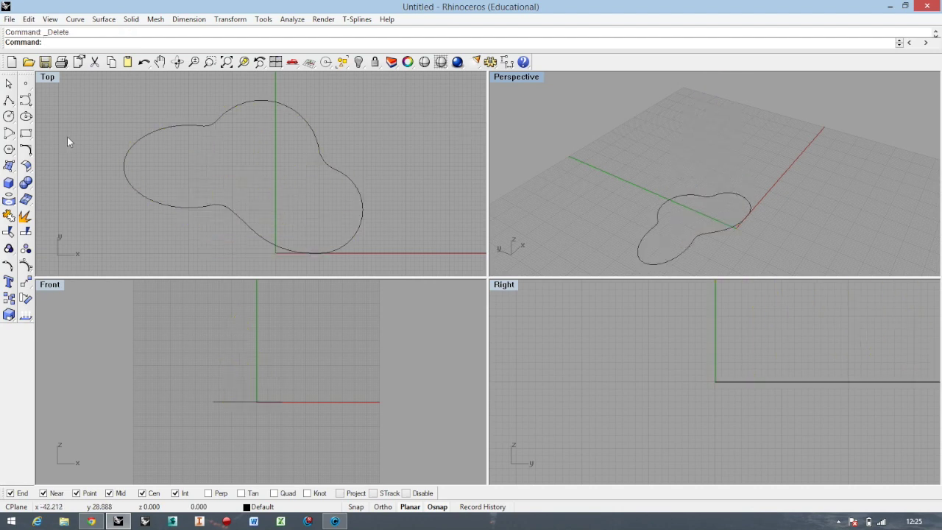
pyautogui.click(8, 183)
pyautogui.click(10, 168)
pyautogui.click(93, 184)
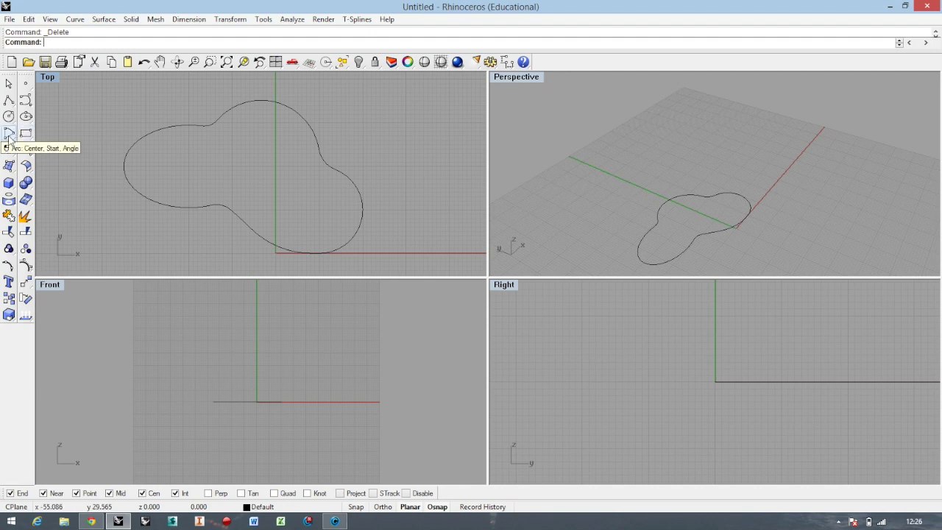
# Draw an arc in the Front view from the closed curve's end point, with its other end about 281 away, bending upward and outward.
pyautogui.click(9, 135)
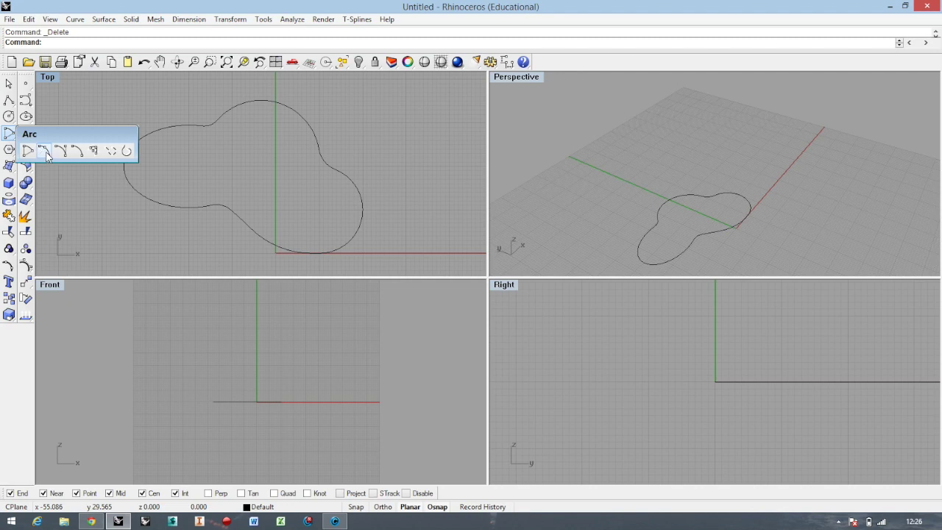
pyautogui.click(44, 152)
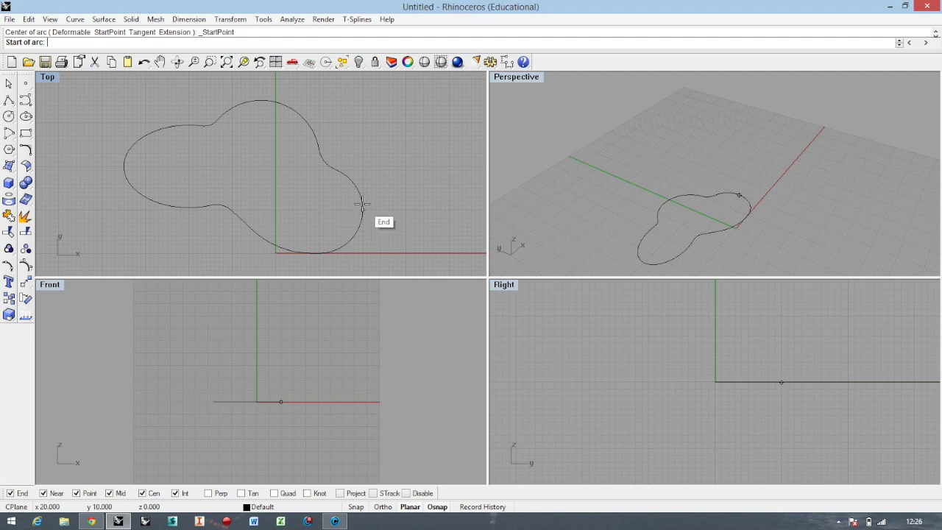
pyautogui.click(362, 210)
pyautogui.scroll(-2, 322, 429)
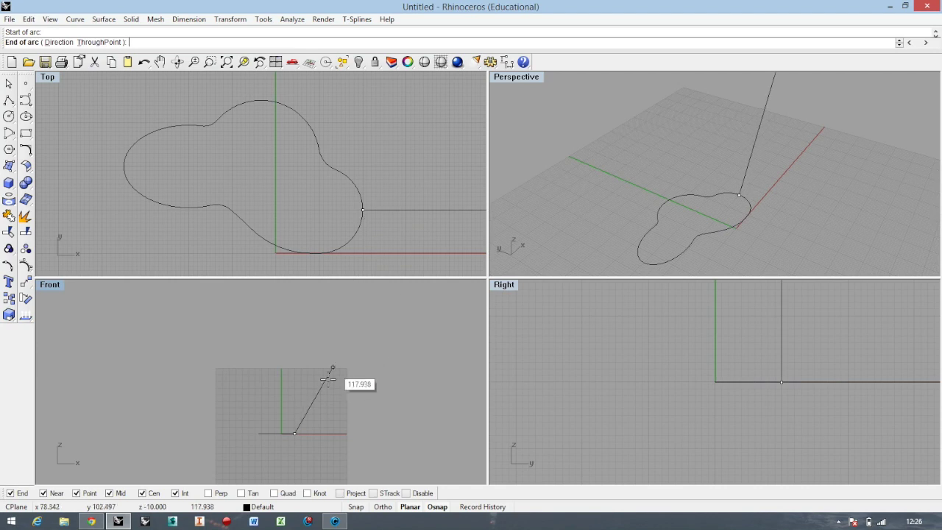
pyautogui.scroll(-1, 258, 410)
pyautogui.scroll(-3, 221, 158)
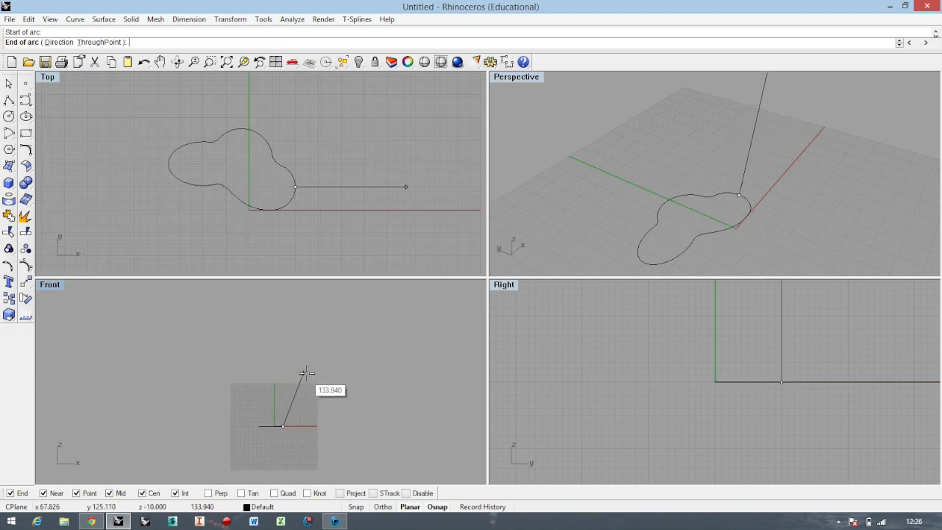
pyautogui.click(323, 314)
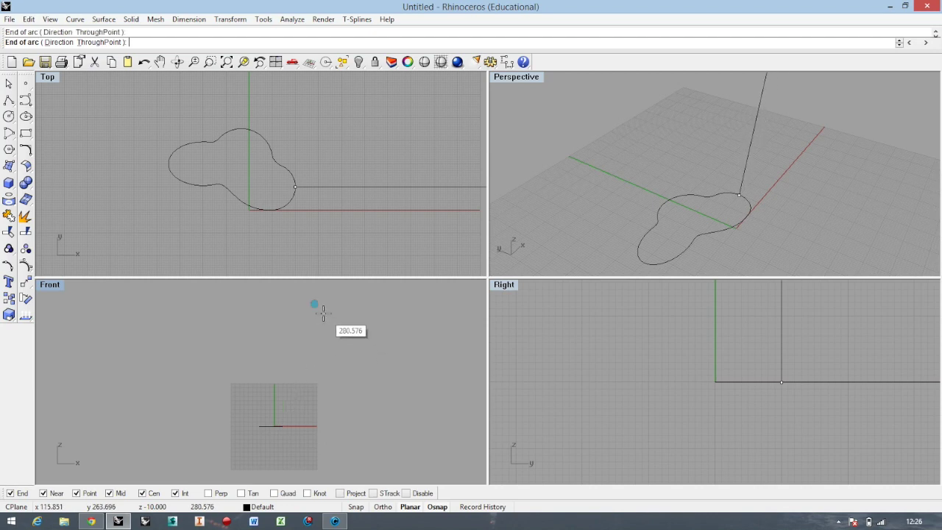
pyautogui.click(298, 351)
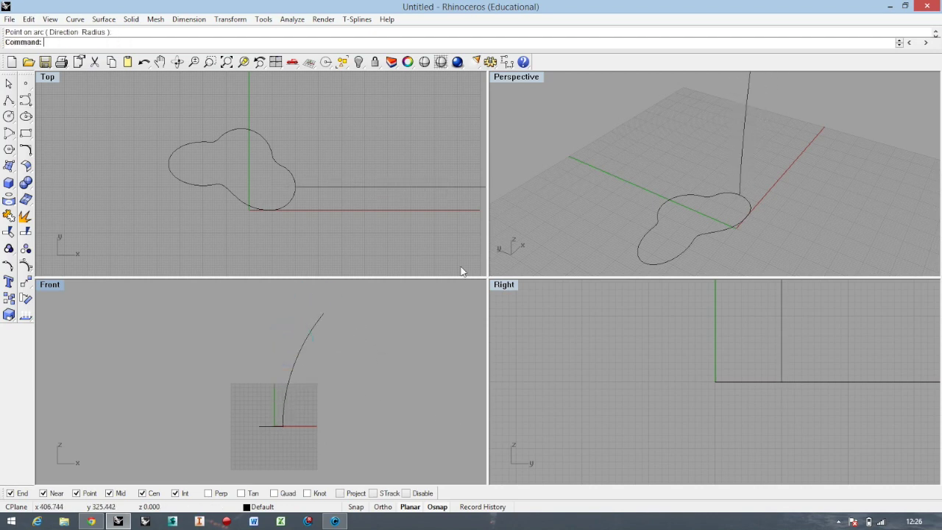
# Maximize the Perspective viewport and frame the closed curve together with the new arc.
pyautogui.scroll(-2, 600, 193)
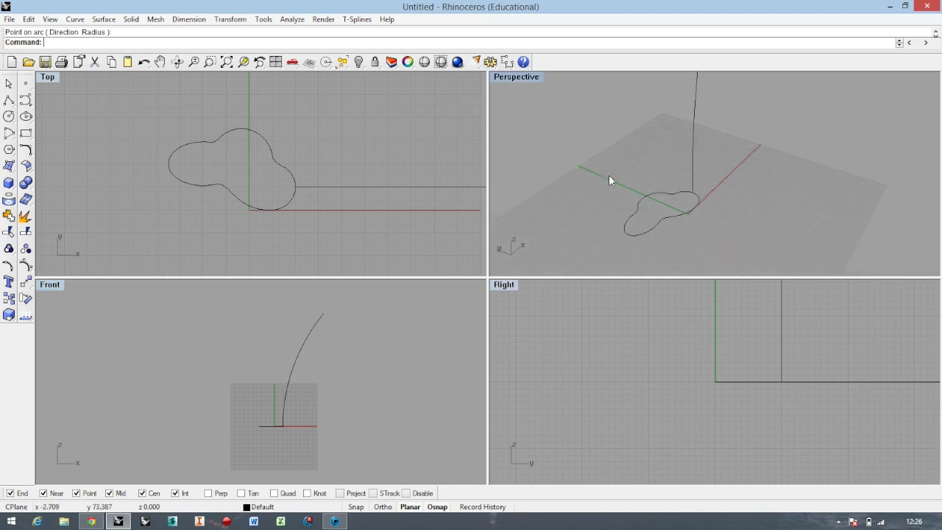
pyautogui.doubleClick(517, 76)
pyautogui.scroll(-3, 521, 338)
pyautogui.moveTo(521, 338); pyautogui.dragTo(482, 375, button='right')
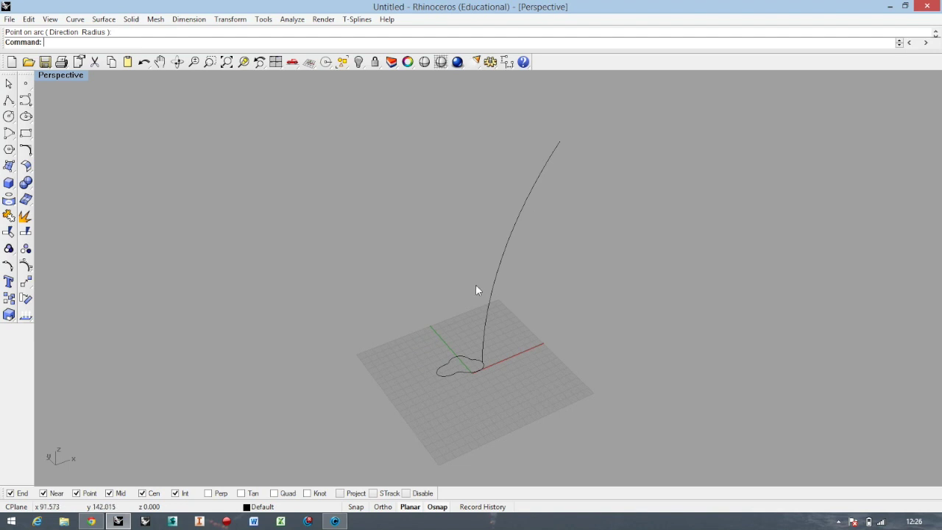
pyautogui.moveTo(475, 290); pyautogui.dragTo(487, 296, button='right')
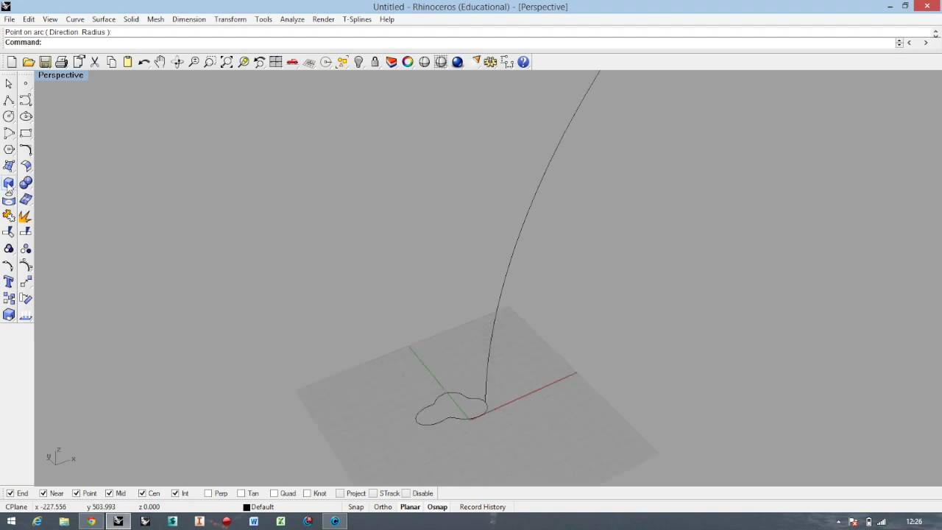
# Extrude the closed curve along the arc with Cap set to No and inspect the open upper end.
pyautogui.click(16, 166)
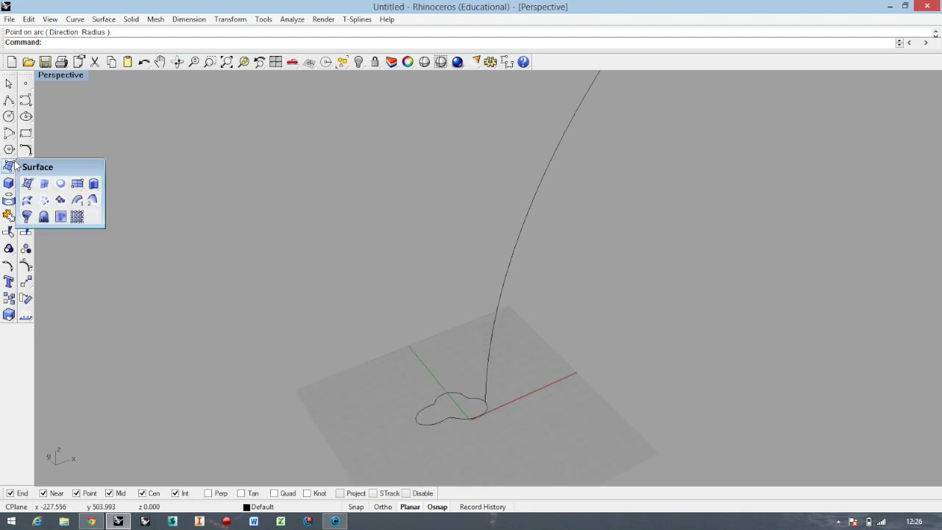
pyautogui.click(95, 189)
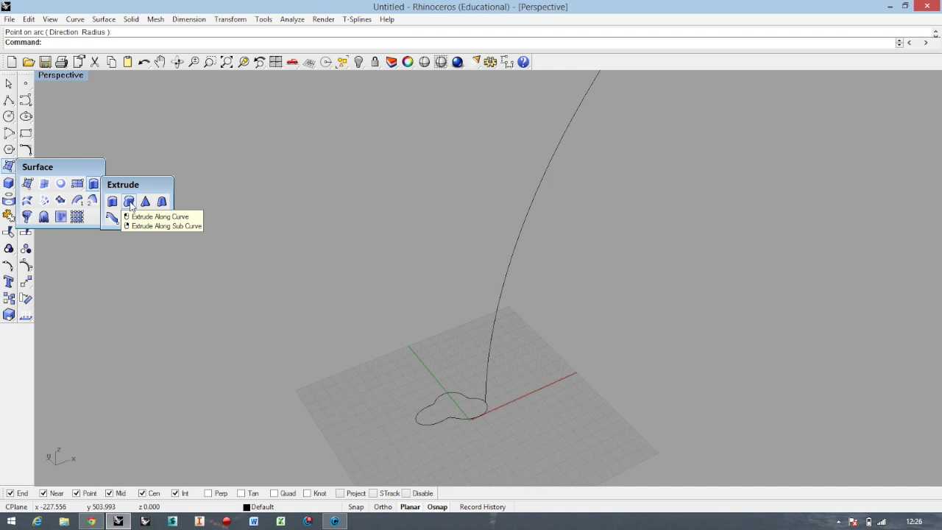
pyautogui.click(129, 202)
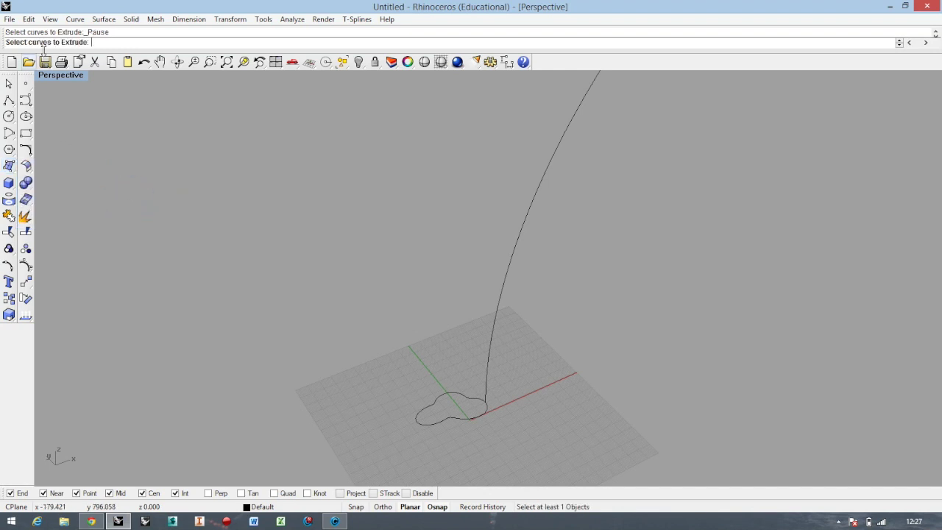
pyautogui.click(451, 417)
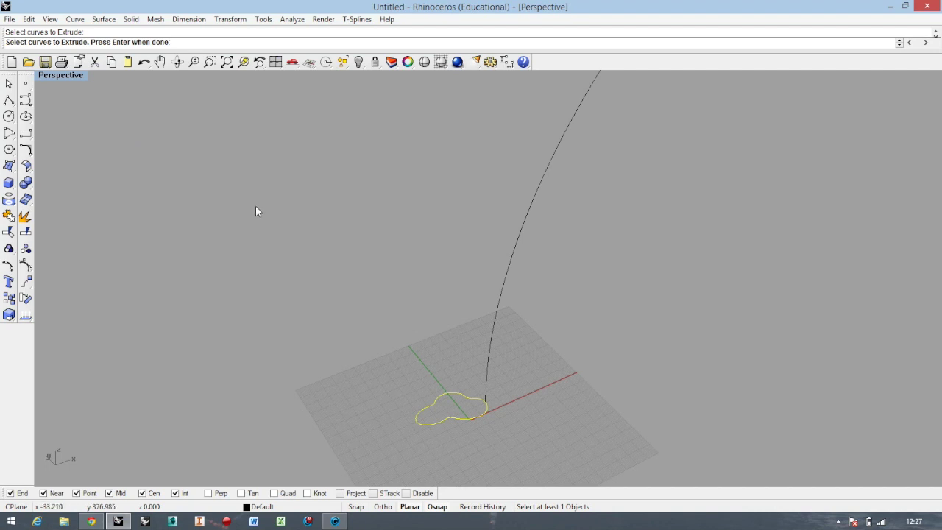
pyautogui.press('Return')
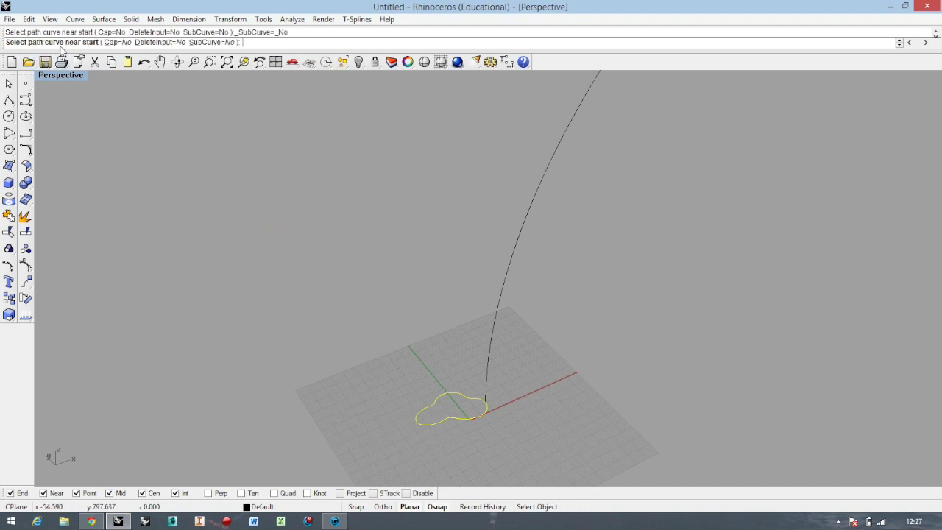
pyautogui.scroll(2, 481, 404)
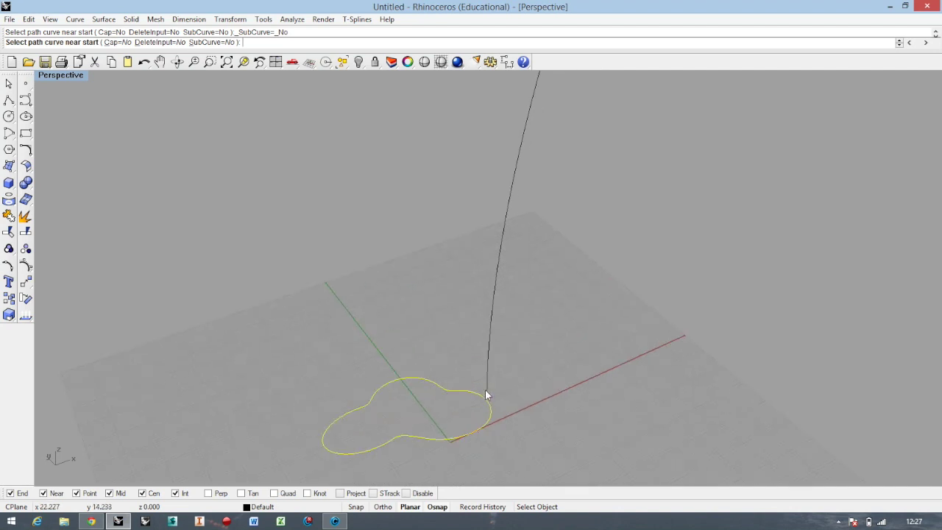
pyautogui.click(485, 390)
pyautogui.scroll(-5, 493, 400)
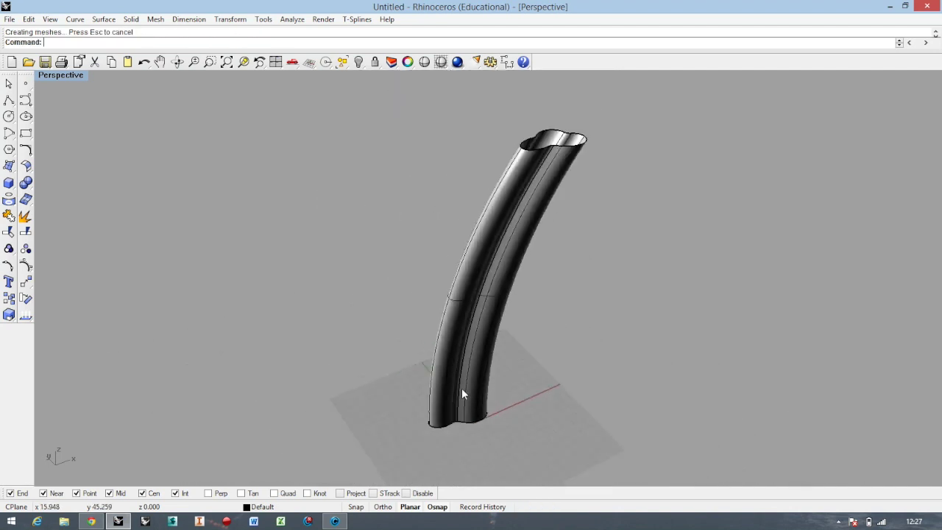
pyautogui.moveTo(462, 393); pyautogui.dragTo(448, 265, button='right')
pyautogui.scroll(3, 511, 198)
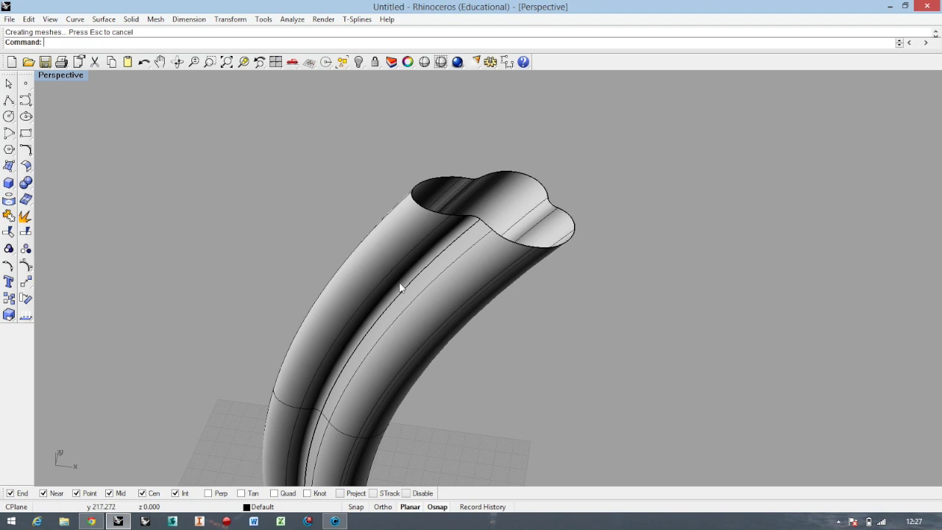
pyautogui.click(9, 165)
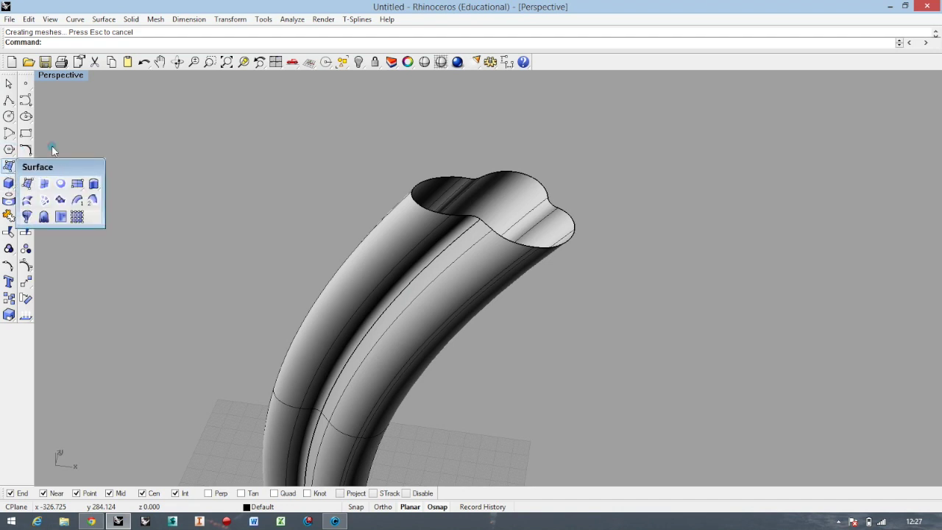
pyautogui.click(9, 183)
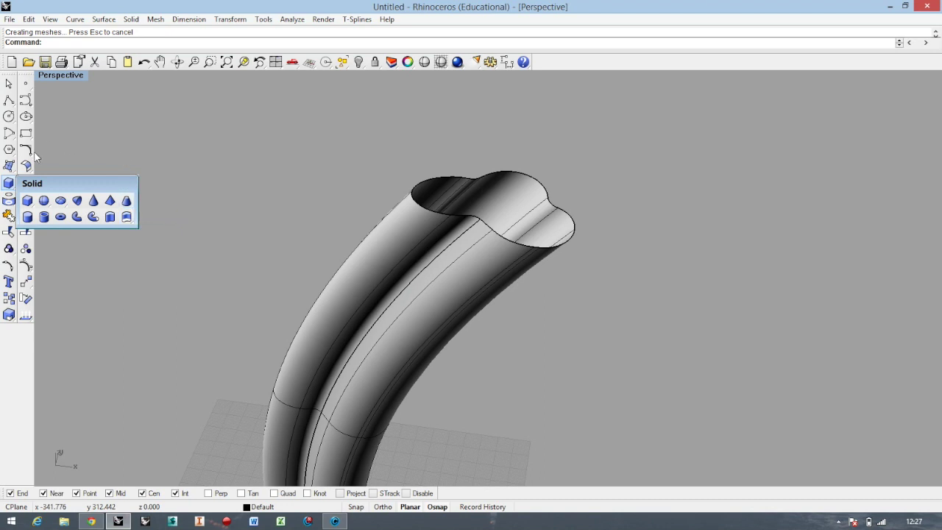
pyautogui.click(10, 166)
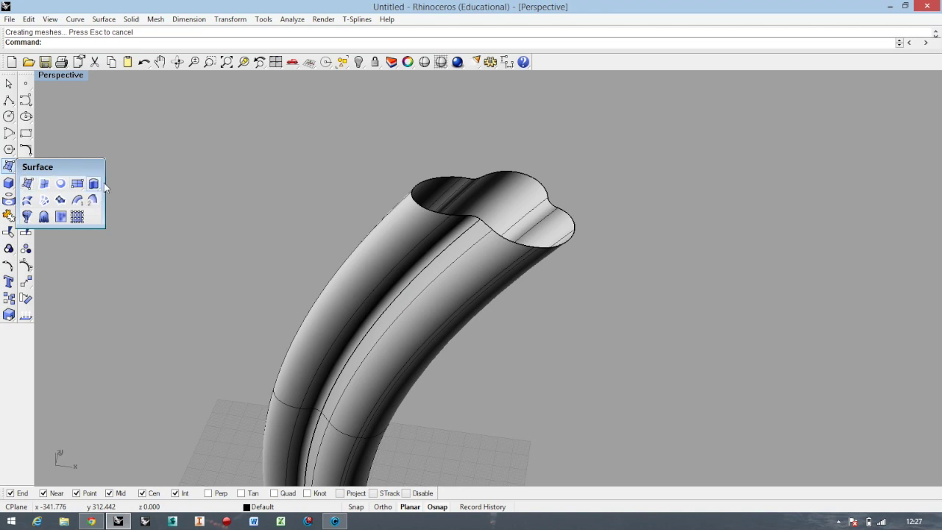
# Undo the uncapped extrusion along the arc and bring both curves back into view.
pyautogui.hotkey('ctrl', 'z')
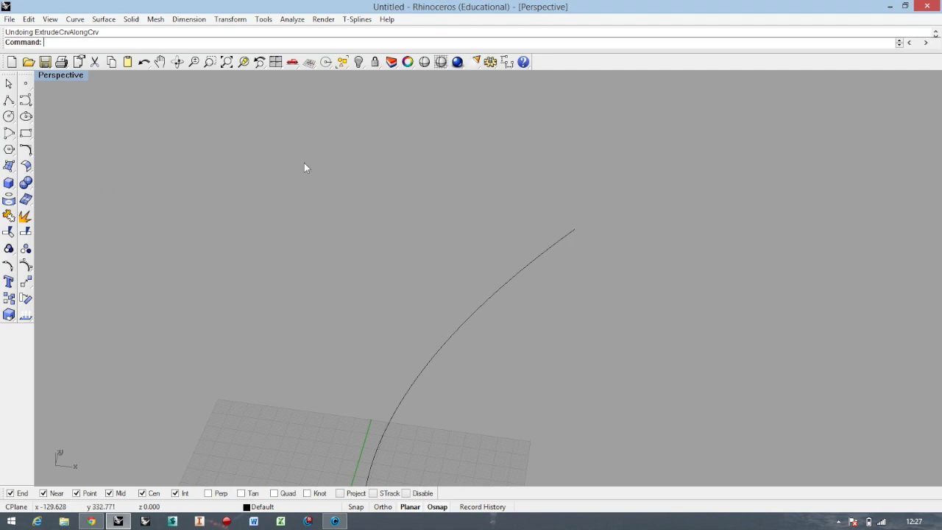
pyautogui.moveTo(304, 168); pyautogui.dragTo(164, 242, button='right')
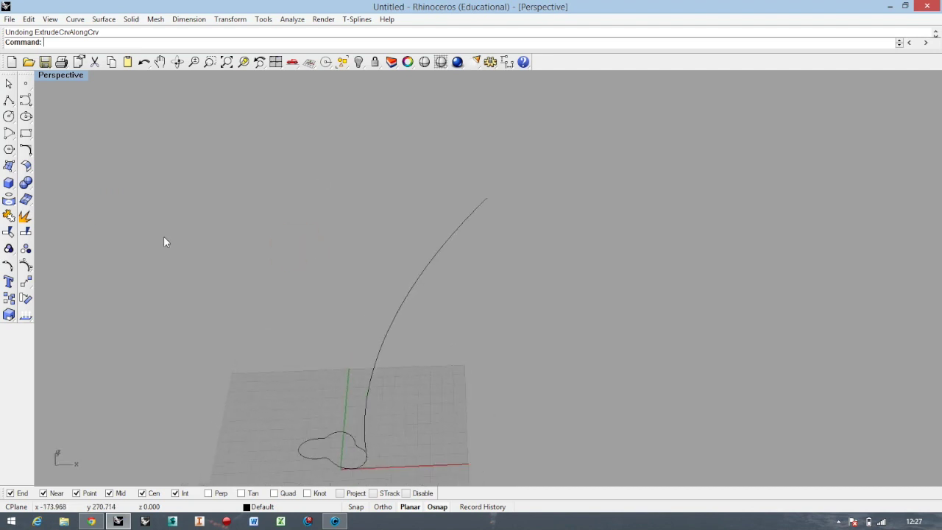
pyautogui.click(9, 165)
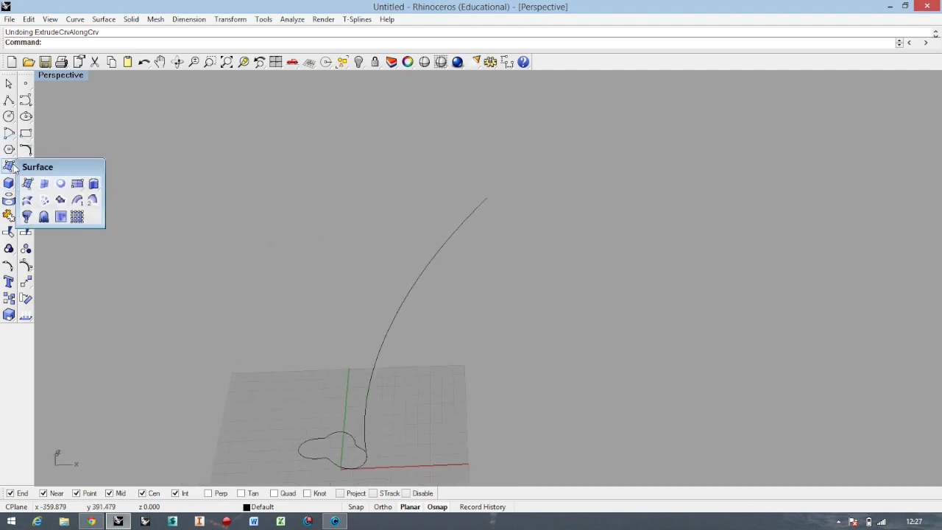
pyautogui.click(93, 184)
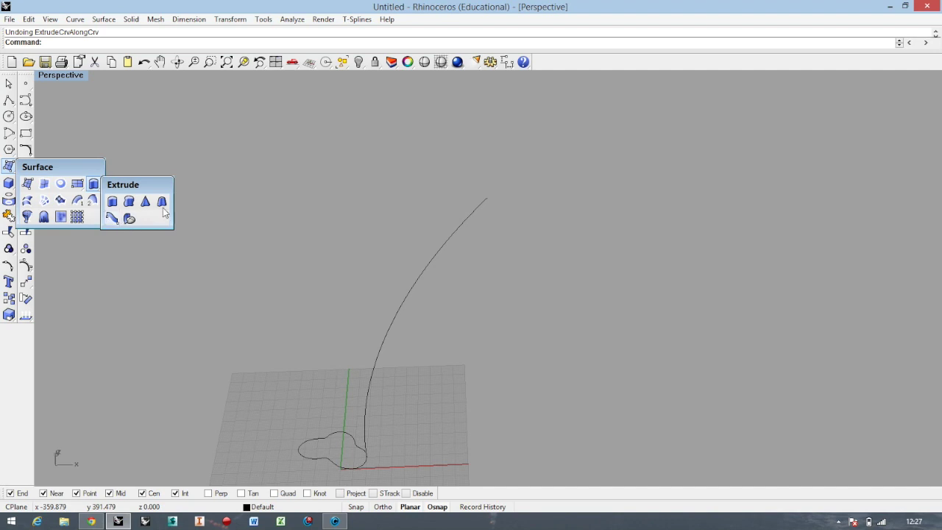
pyautogui.click(129, 202)
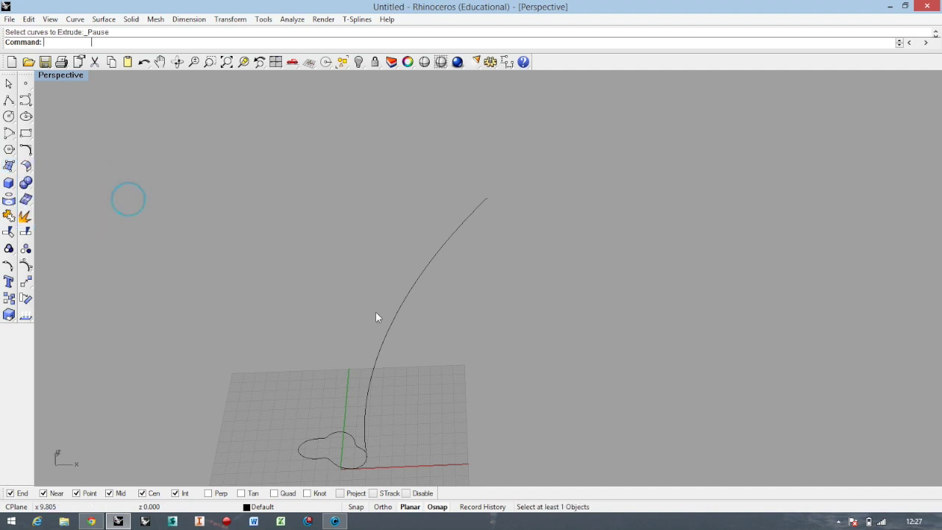
pyautogui.click(365, 440)
pyautogui.click(367, 437)
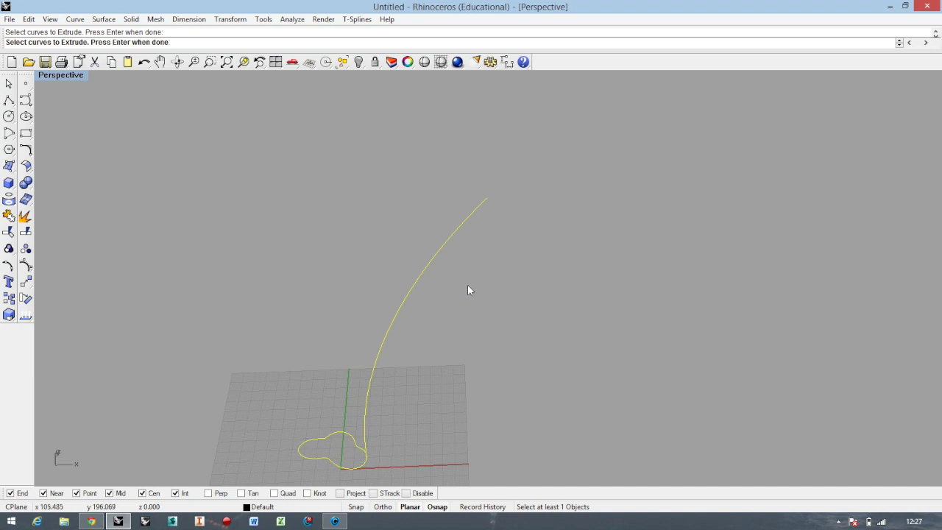
pyautogui.press('Return')
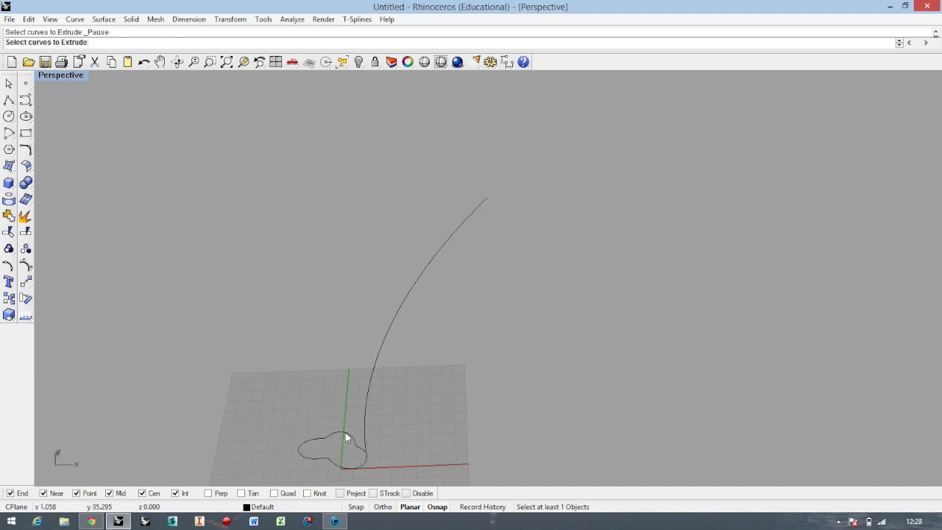
# Extrude only the closed profile along the arc without caps, and undo that extrusion.
pyautogui.click(347, 438)
pyautogui.press('Return')
pyautogui.click(365, 432)
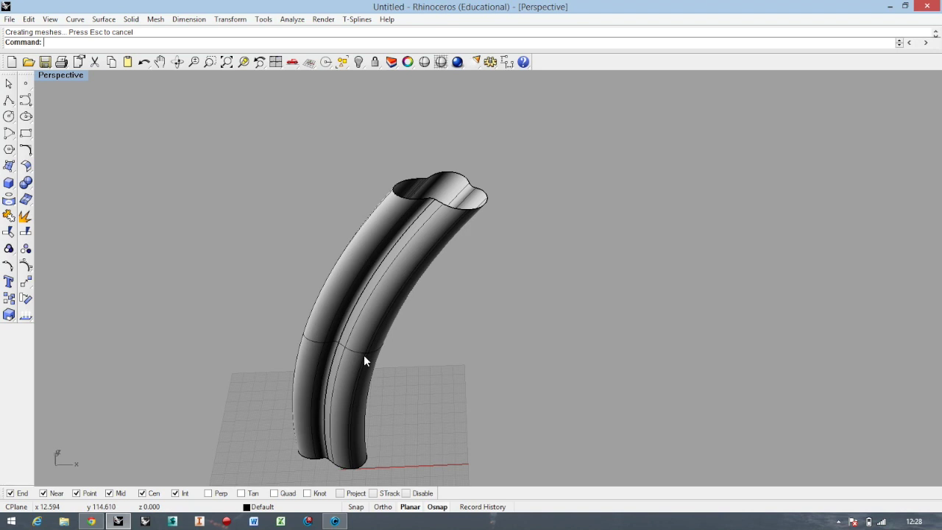
pyautogui.hotkey('ctrl', 'z')
# Extrude the closed curve along the arc with Cap set to Yes, picking the path near its lower end.
pyautogui.rightClick(294, 274)
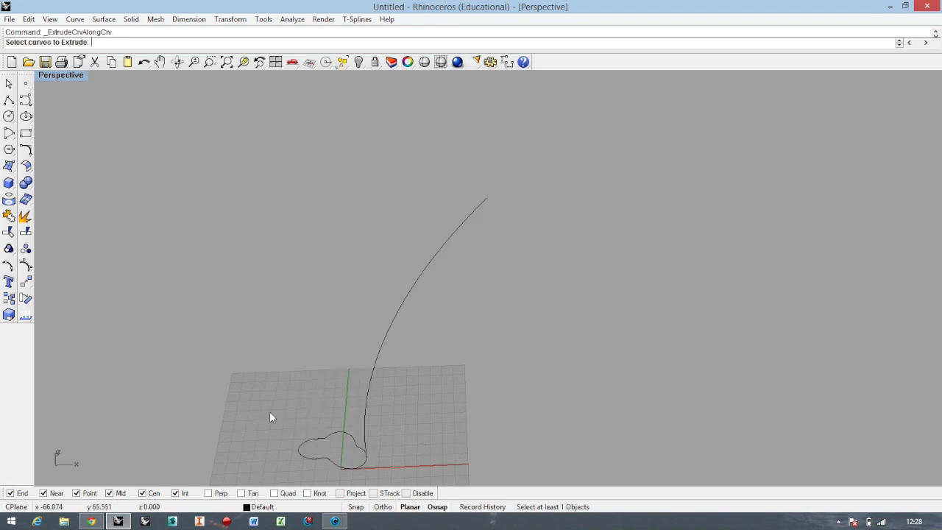
pyautogui.click(332, 434)
pyautogui.rightClick(342, 397)
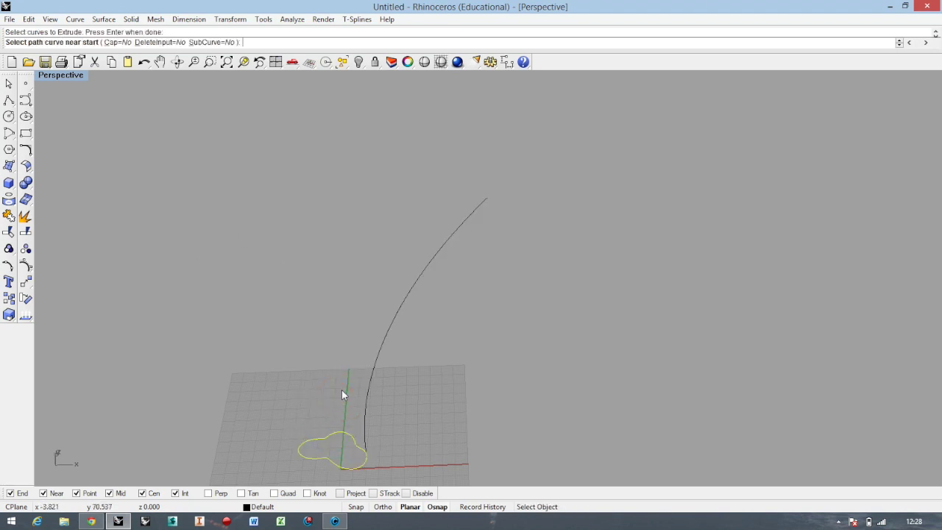
pyautogui.click(124, 43)
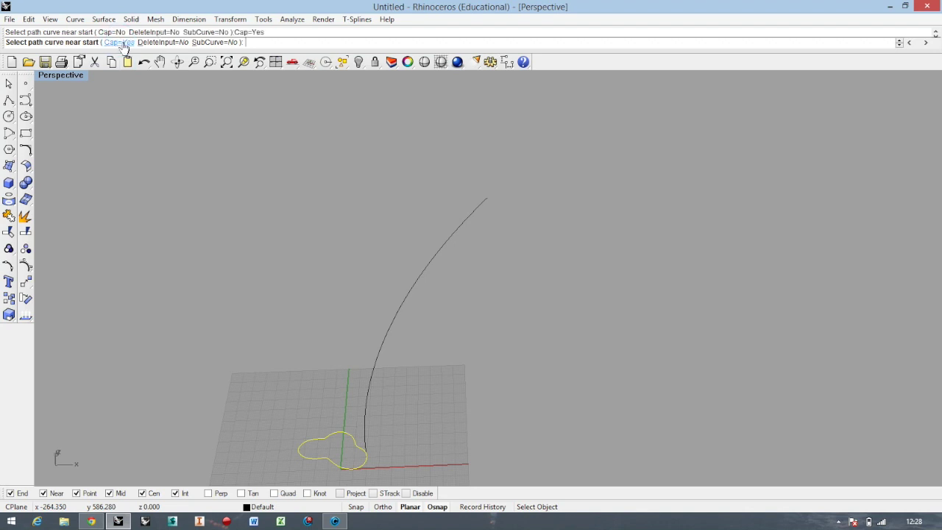
pyautogui.click(368, 401)
# Examine the capped curved solid and its end face from several angles and distances in the Perspective view.
pyautogui.moveTo(465, 313)
pyautogui.mouseDown(button='right')
pyautogui.moveTo(387, 298)
pyautogui.moveTo(425, 267)
pyautogui.moveTo(473, 319)
pyautogui.moveTo(462, 249)
pyautogui.moveTo(402, 252)
pyautogui.moveTo(286, 273)
pyautogui.moveTo(298, 334)
pyautogui.moveTo(369, 309)
pyautogui.moveTo(403, 331)
pyautogui.moveTo(301, 306)
pyautogui.moveTo(292, 255)
pyautogui.moveTo(403, 267)
pyautogui.moveTo(383, 218)
pyautogui.moveTo(351, 206)
pyautogui.moveTo(414, 189)
pyautogui.moveTo(415, 251)
pyautogui.mouseUp(button='right')
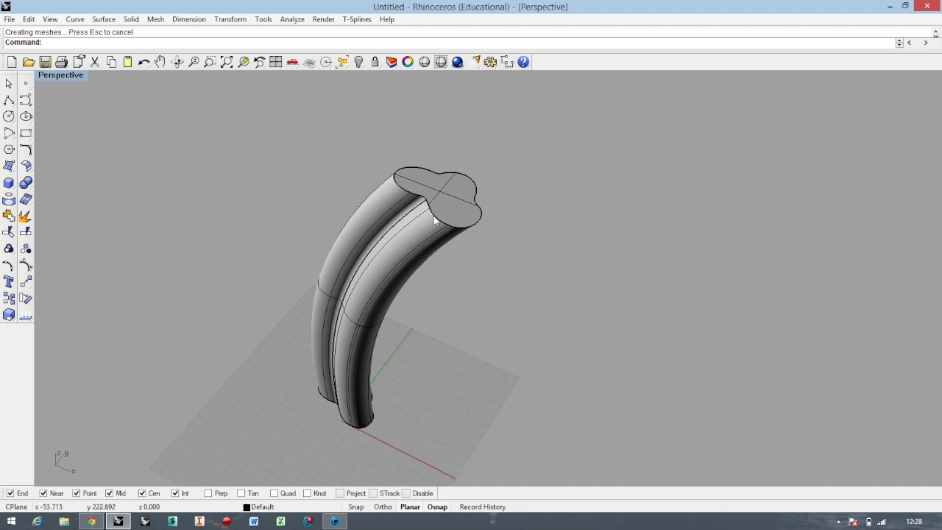
pyautogui.moveTo(440, 281); pyautogui.dragTo(323, 356, button='right')
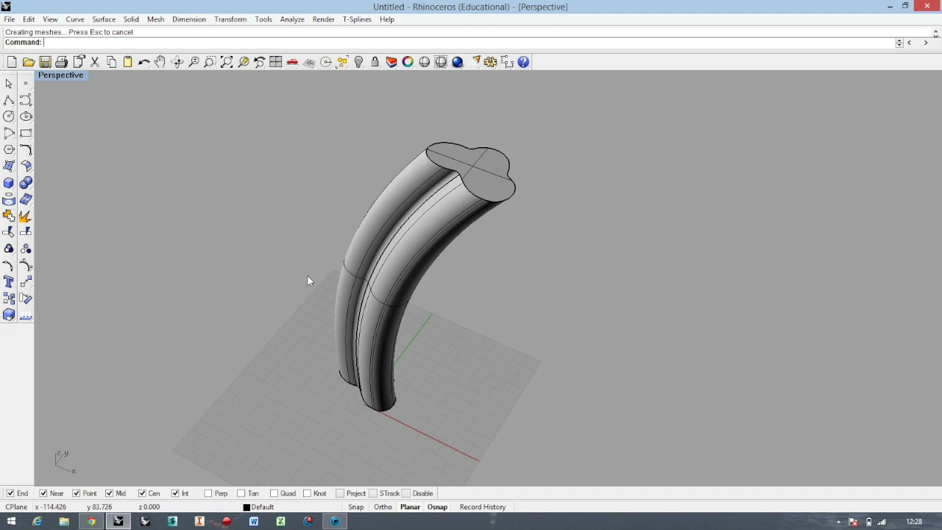
pyautogui.moveTo(290, 319)
pyautogui.mouseDown(button='right')
pyautogui.moveTo(338, 311)
pyautogui.moveTo(304, 309)
pyautogui.mouseUp(button='right')
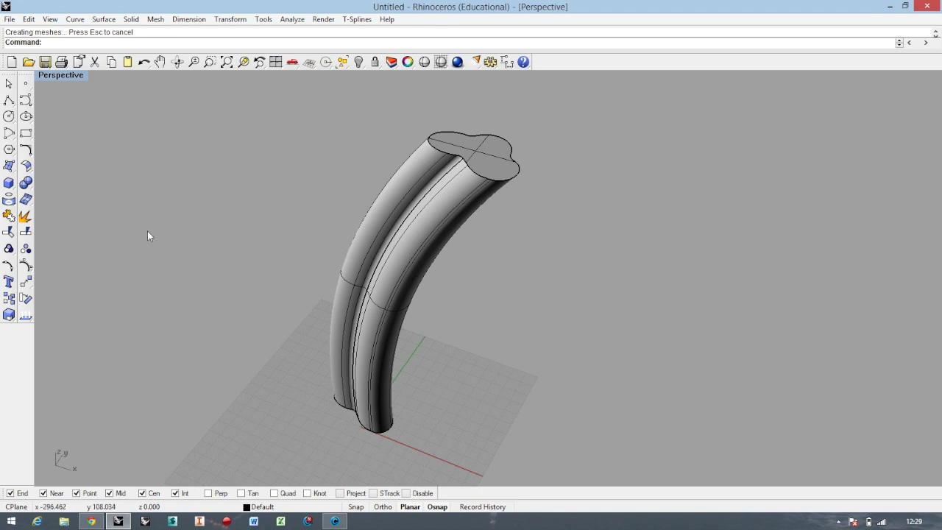
pyautogui.moveTo(339, 202); pyautogui.dragTo(456, 296, button='right')
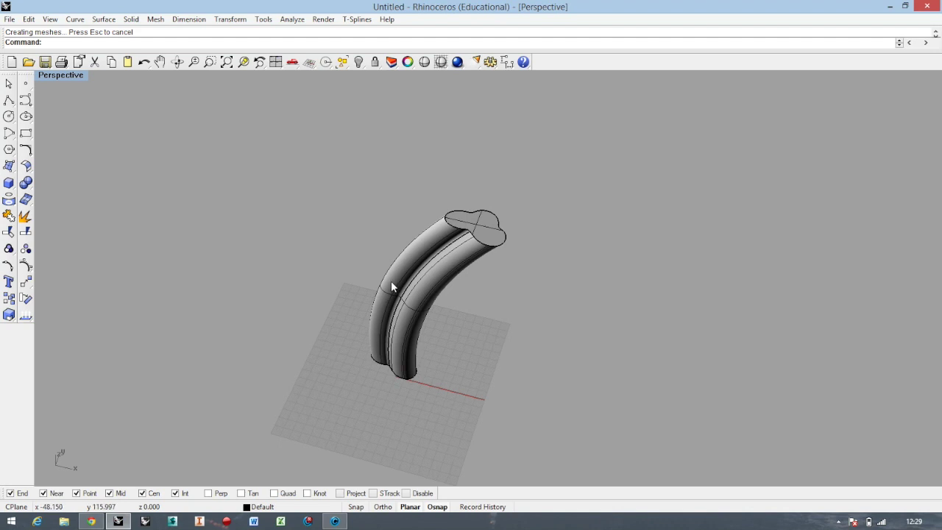
pyautogui.scroll(3, 392, 280)
pyautogui.moveTo(540, 275); pyautogui.dragTo(518, 285, button='right')
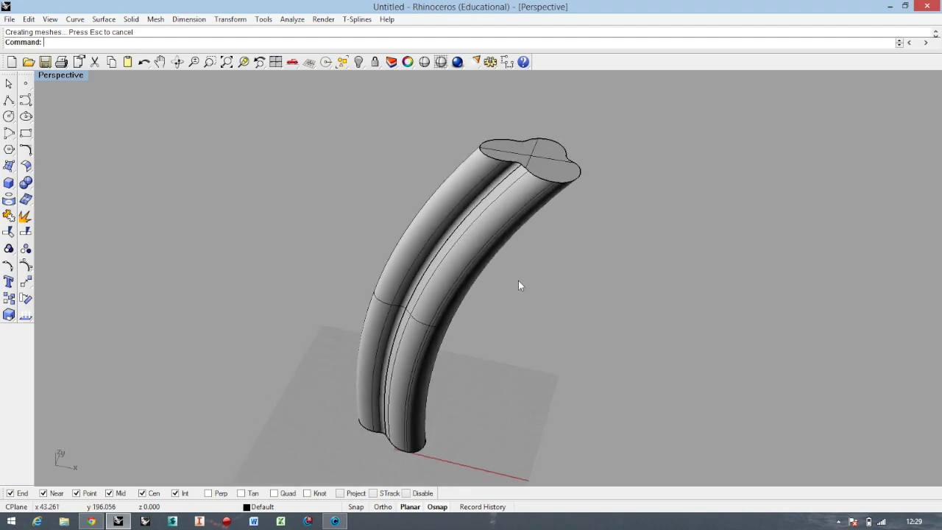